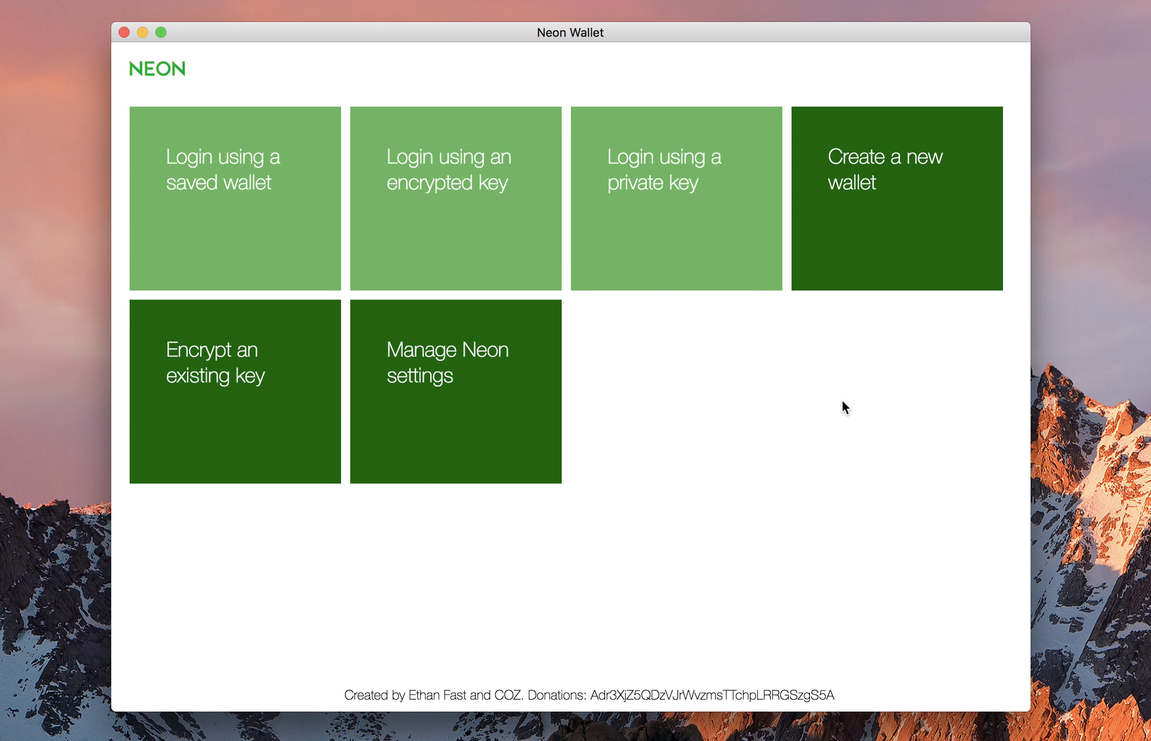
pyautogui.click(885, 245)
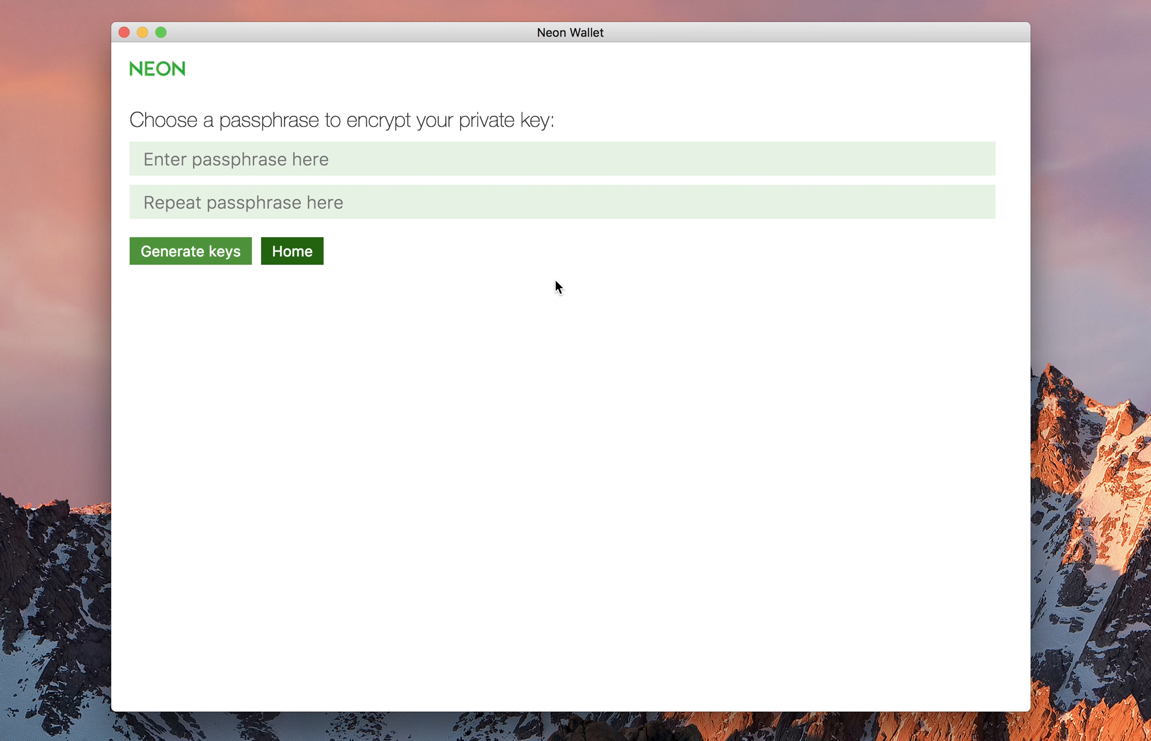
pyautogui.click(400, 163)
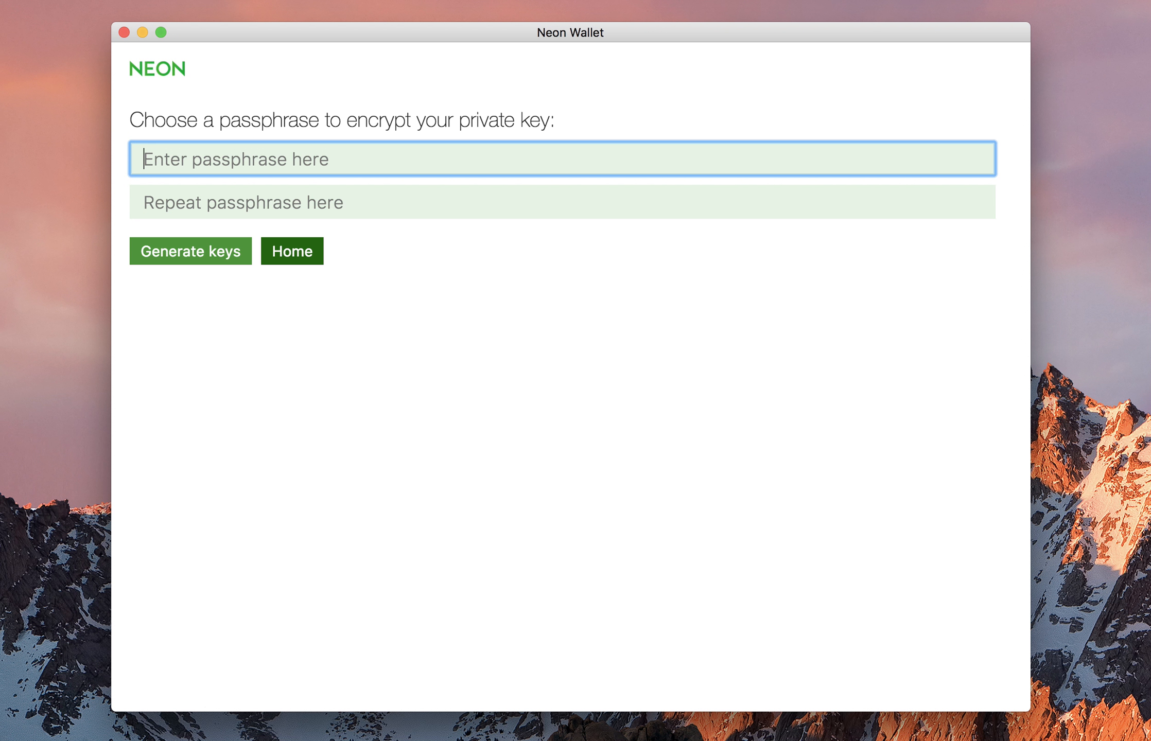
pyautogui.press('Tab')
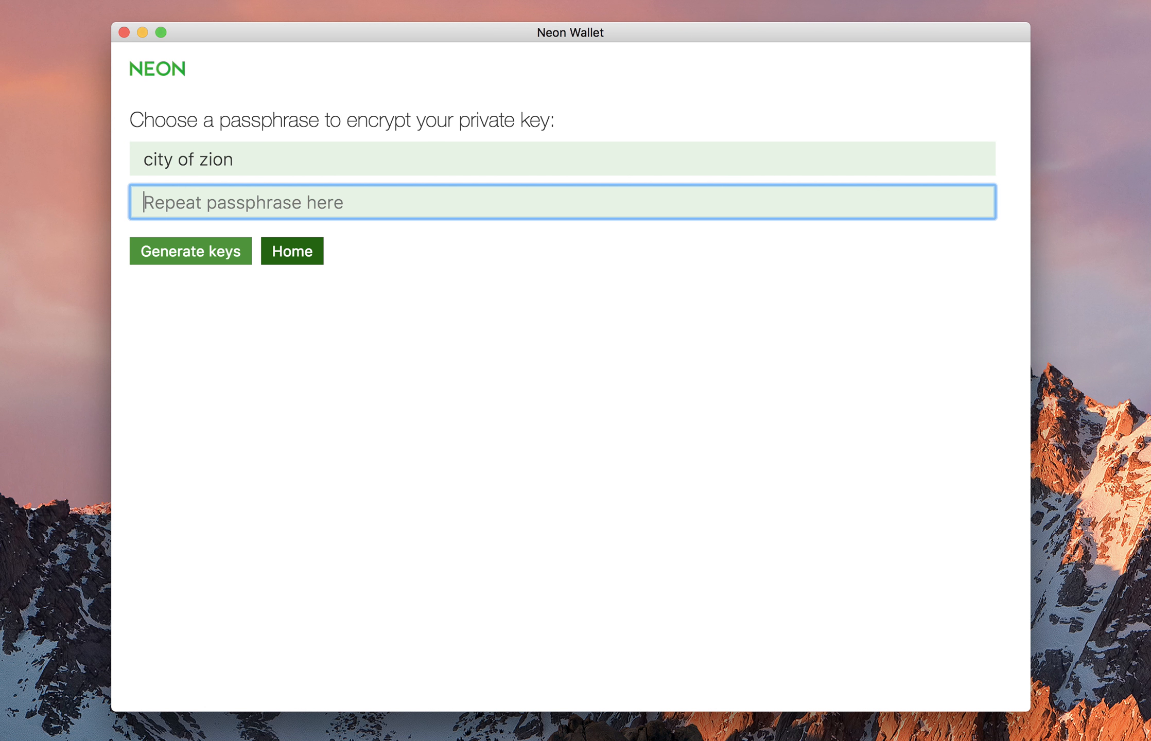
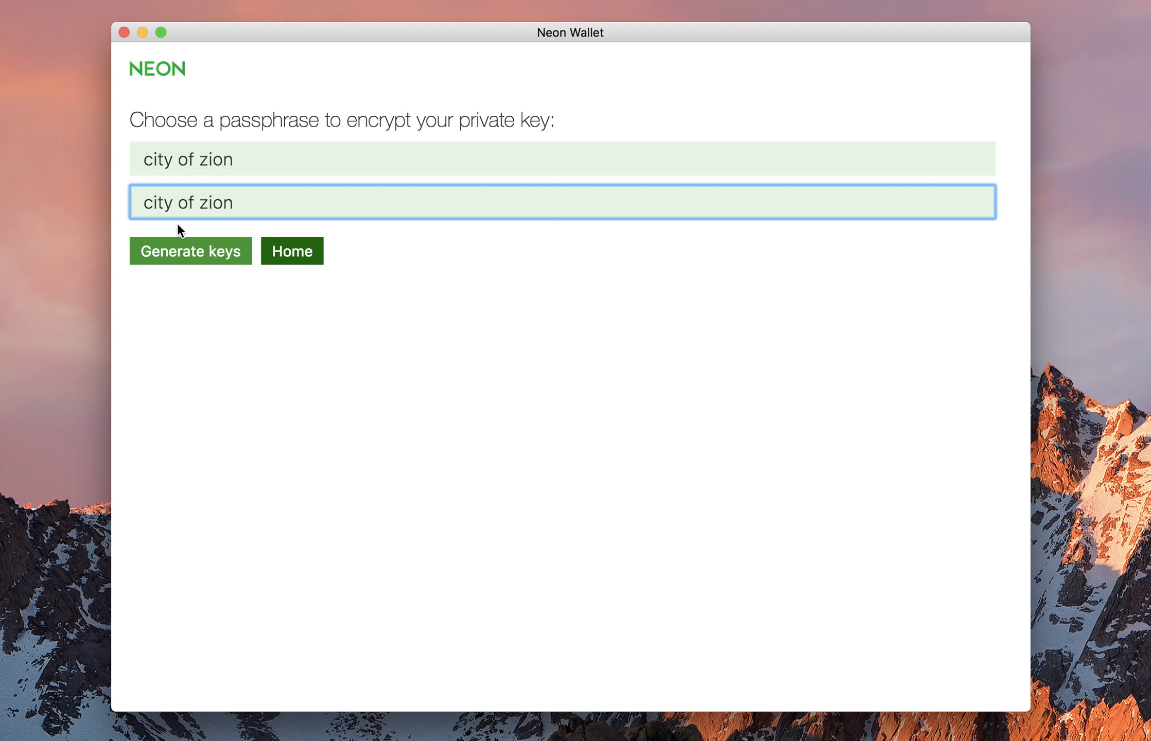
pyautogui.click(184, 256)
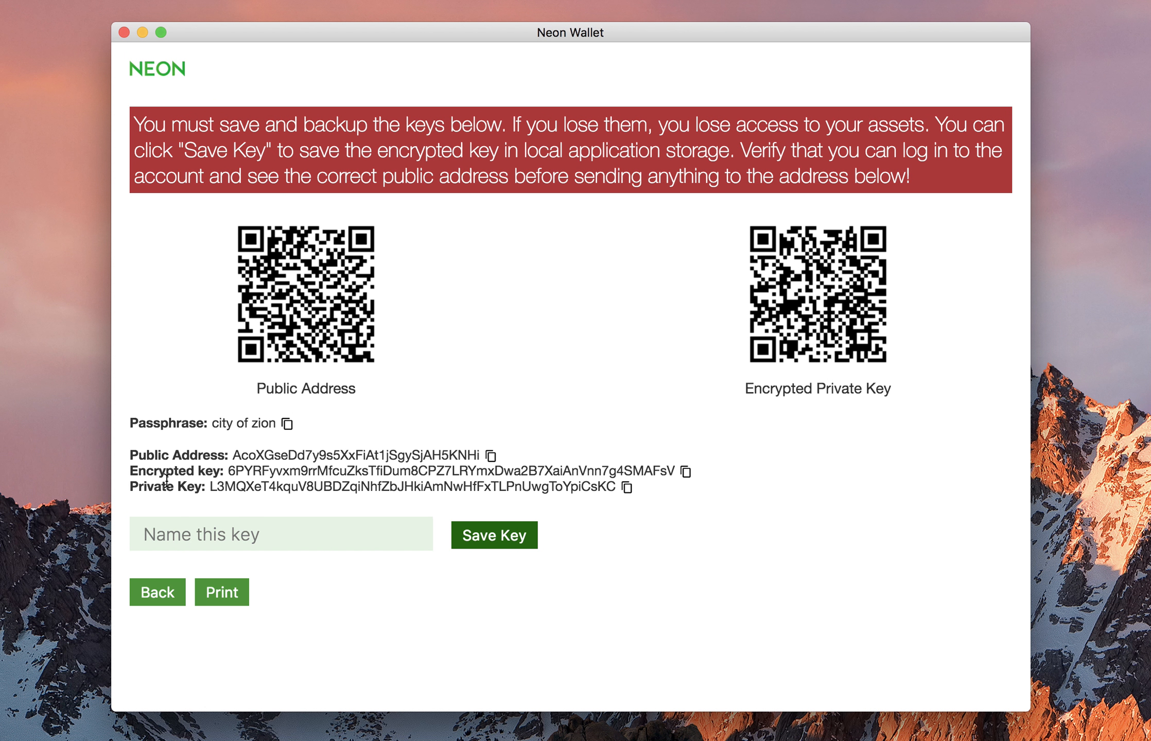
# Highlight the generated passphrase, public address, encrypted key and private key, then focus the key name field.
pyautogui.moveTo(217, 487); pyautogui.dragTo(430, 491)
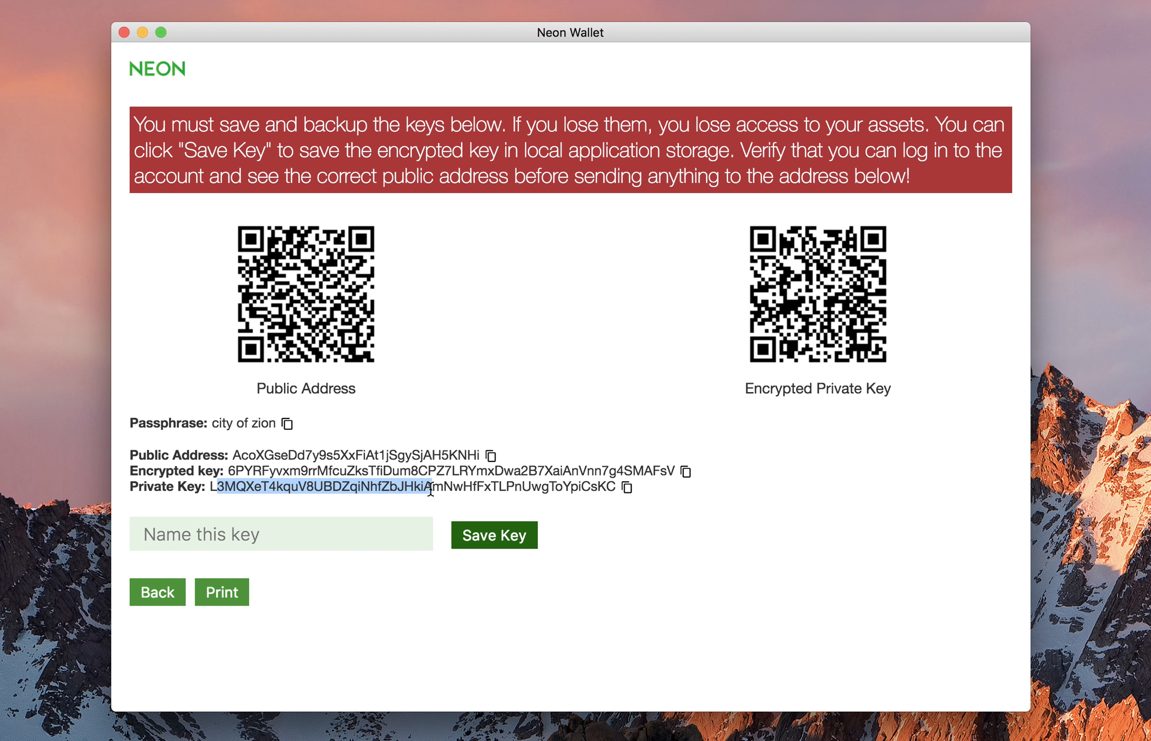
pyautogui.moveTo(273, 454); pyautogui.dragTo(387, 454)
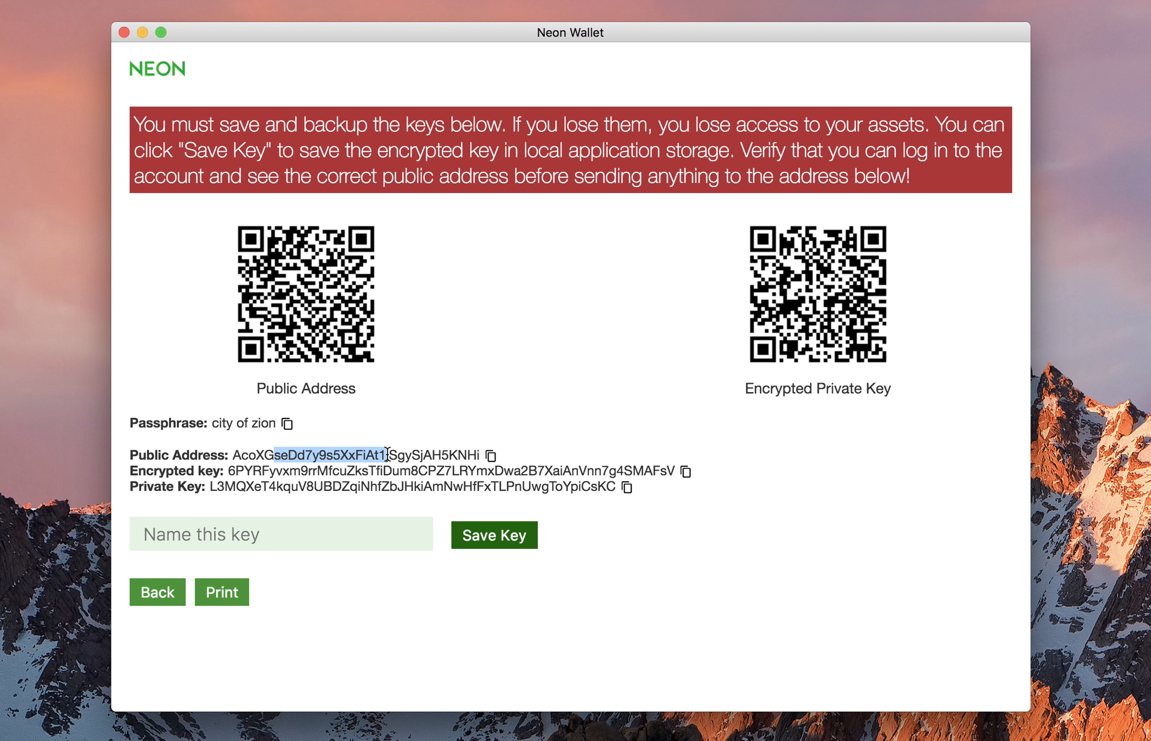
pyautogui.moveTo(262, 471); pyautogui.dragTo(494, 471)
pyautogui.moveTo(225, 487); pyautogui.dragTo(616, 486)
pyautogui.moveTo(211, 424); pyautogui.dragTo(277, 423)
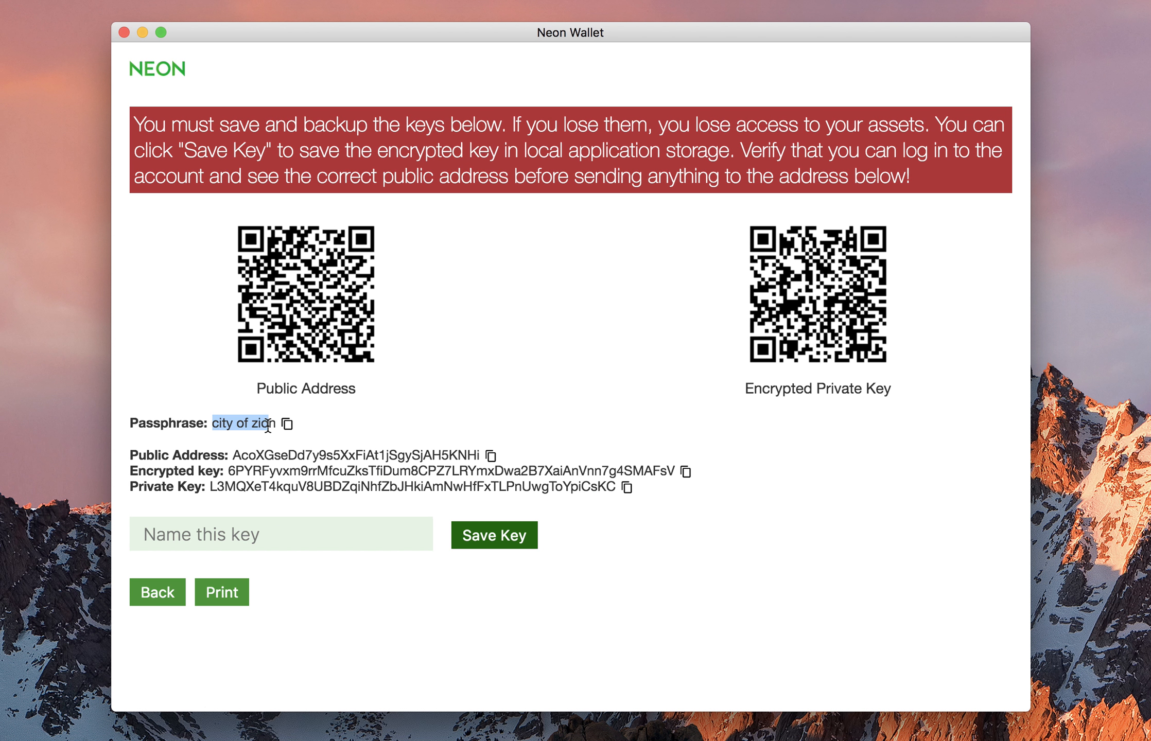
pyautogui.moveTo(246, 471); pyautogui.dragTo(359, 477)
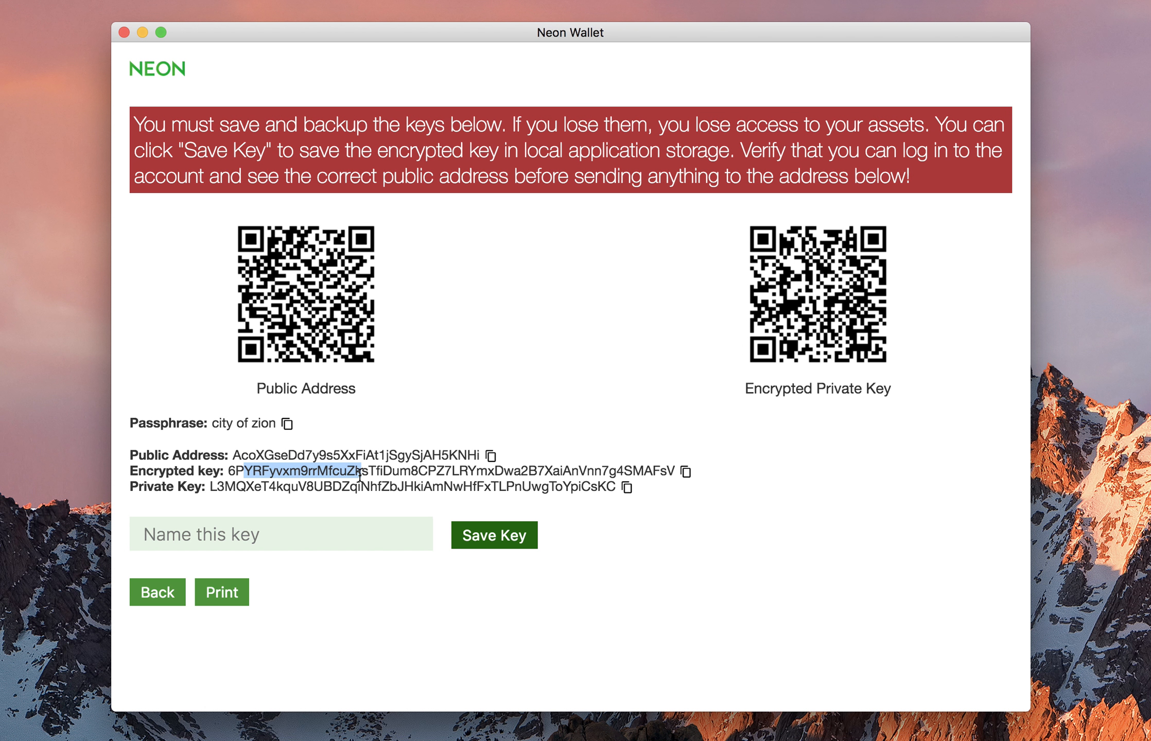
pyautogui.click(324, 536)
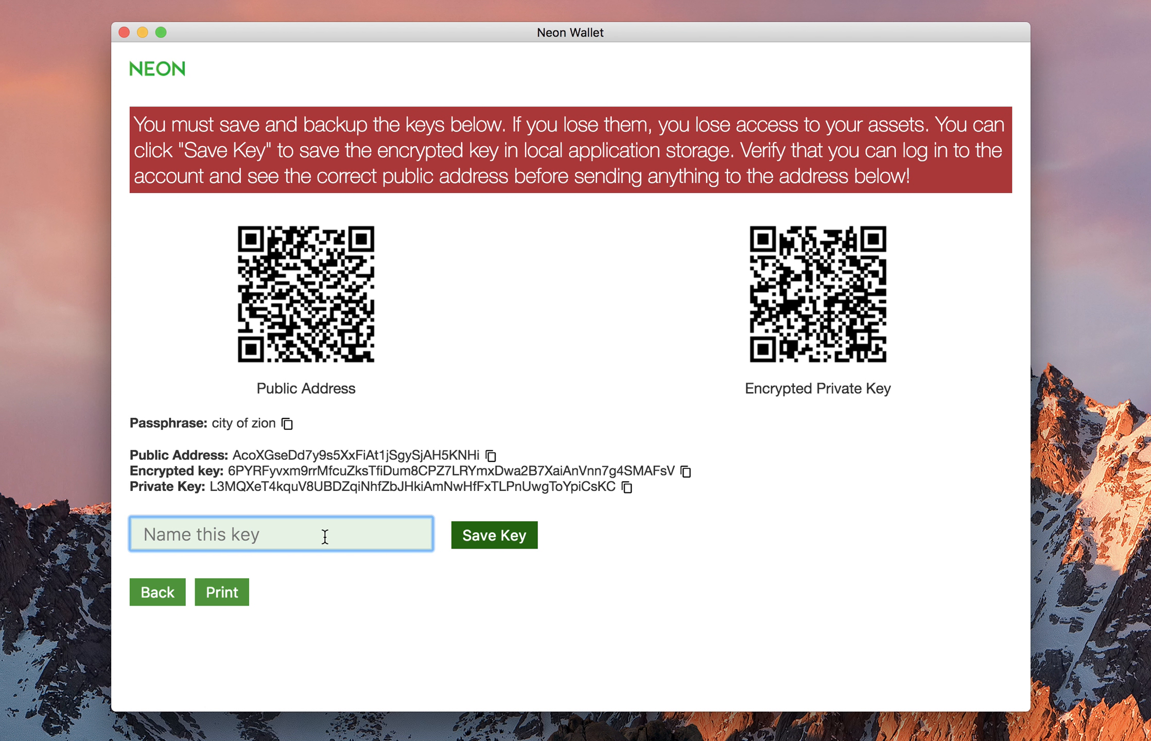
# Save the new key as 'test account a' and highlight its full private key.
pyautogui.write('test account a')
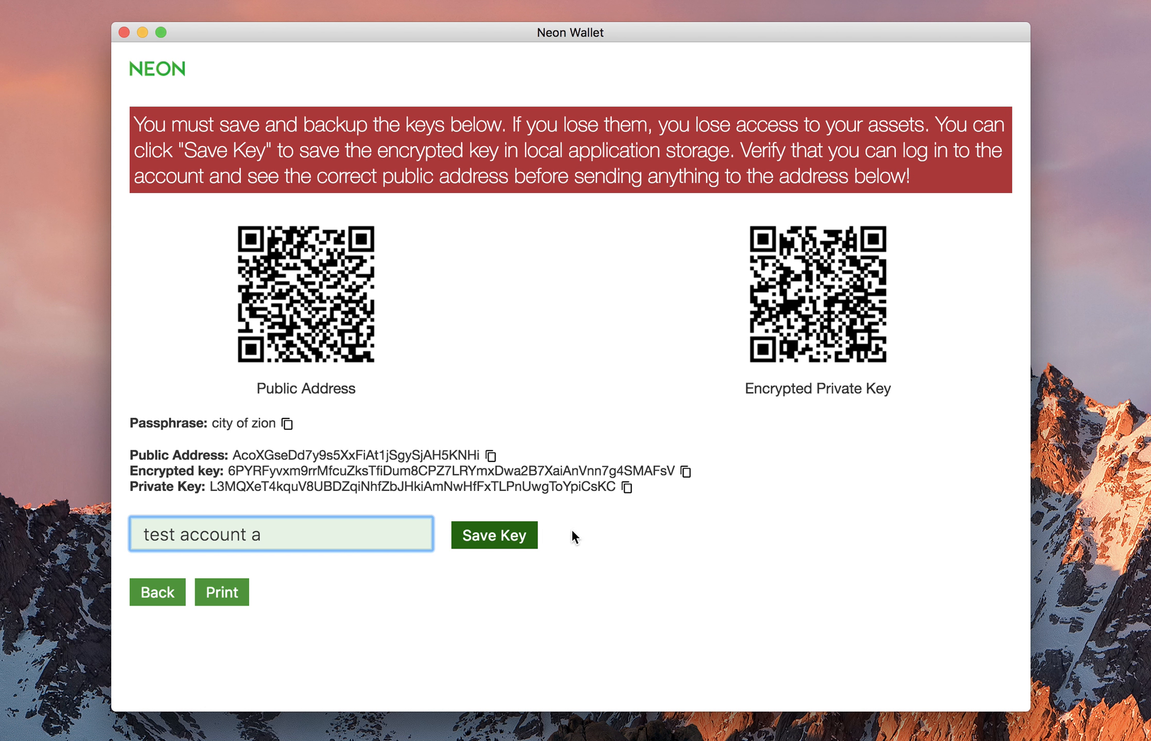
pyautogui.click(512, 541)
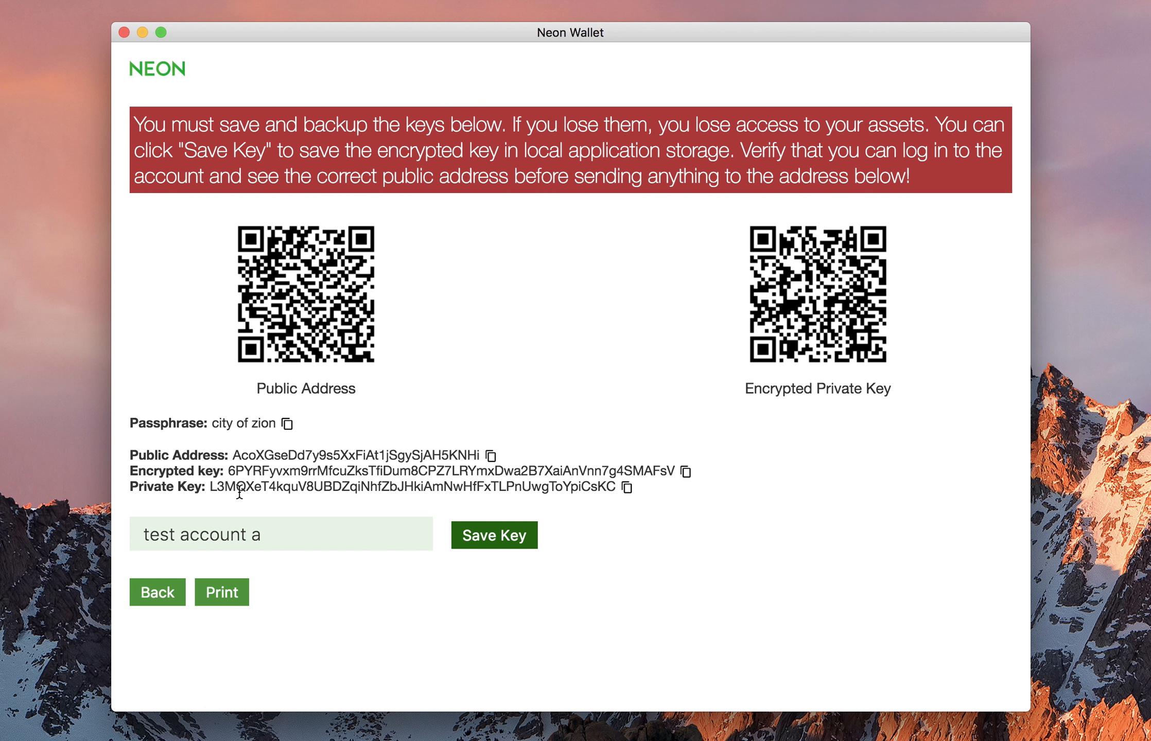
pyautogui.moveTo(211, 486); pyautogui.dragTo(613, 488)
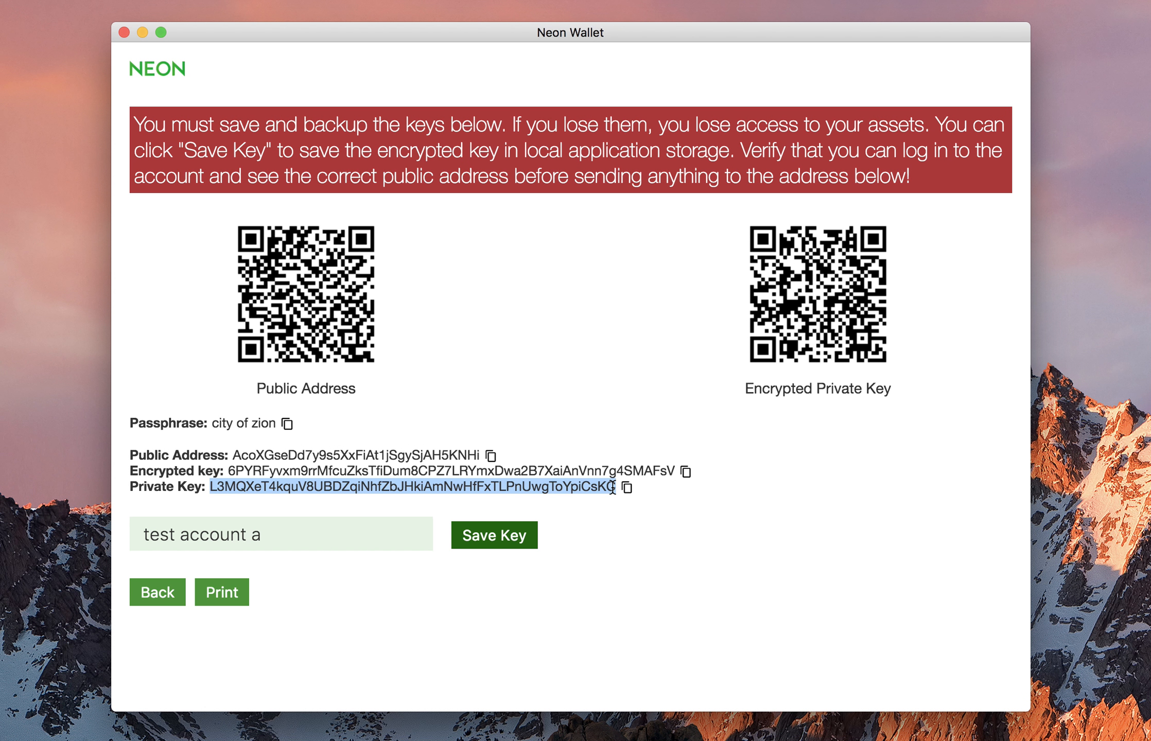
pyautogui.click(630, 627)
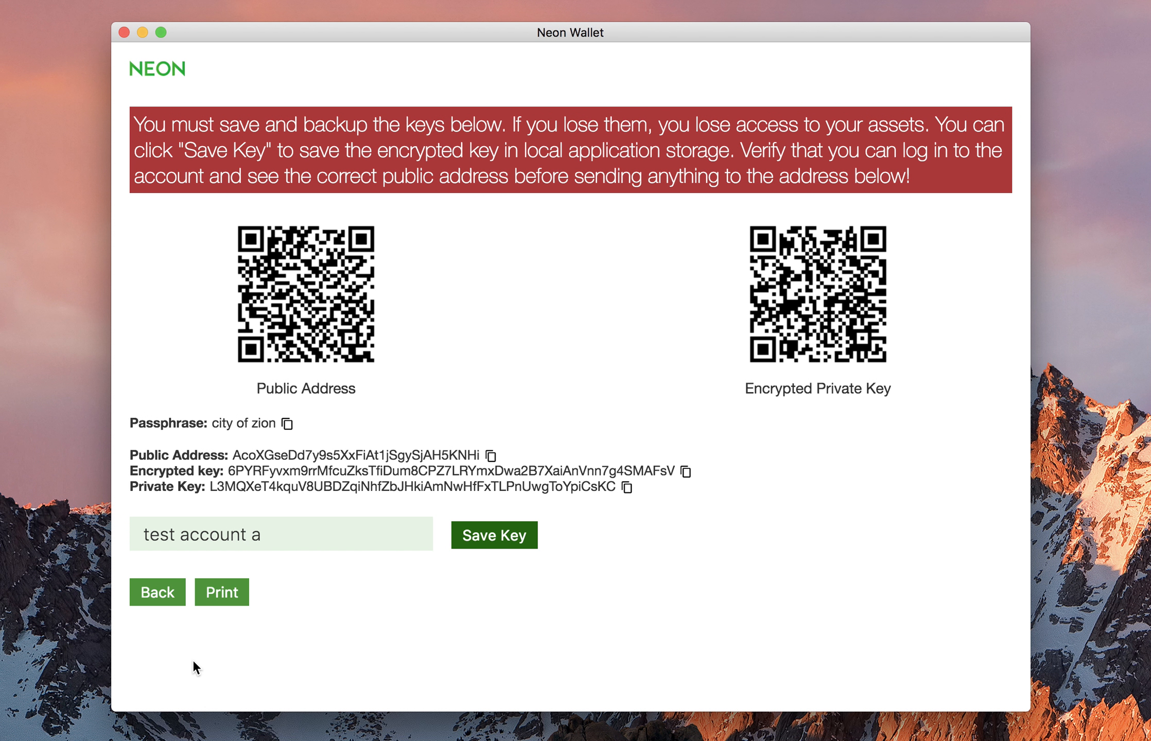
# Log into the saved 'test account a' wallet with its passphrase, log out, and open the existing-key encryption form.
pyautogui.click(159, 600)
pyautogui.click(201, 222)
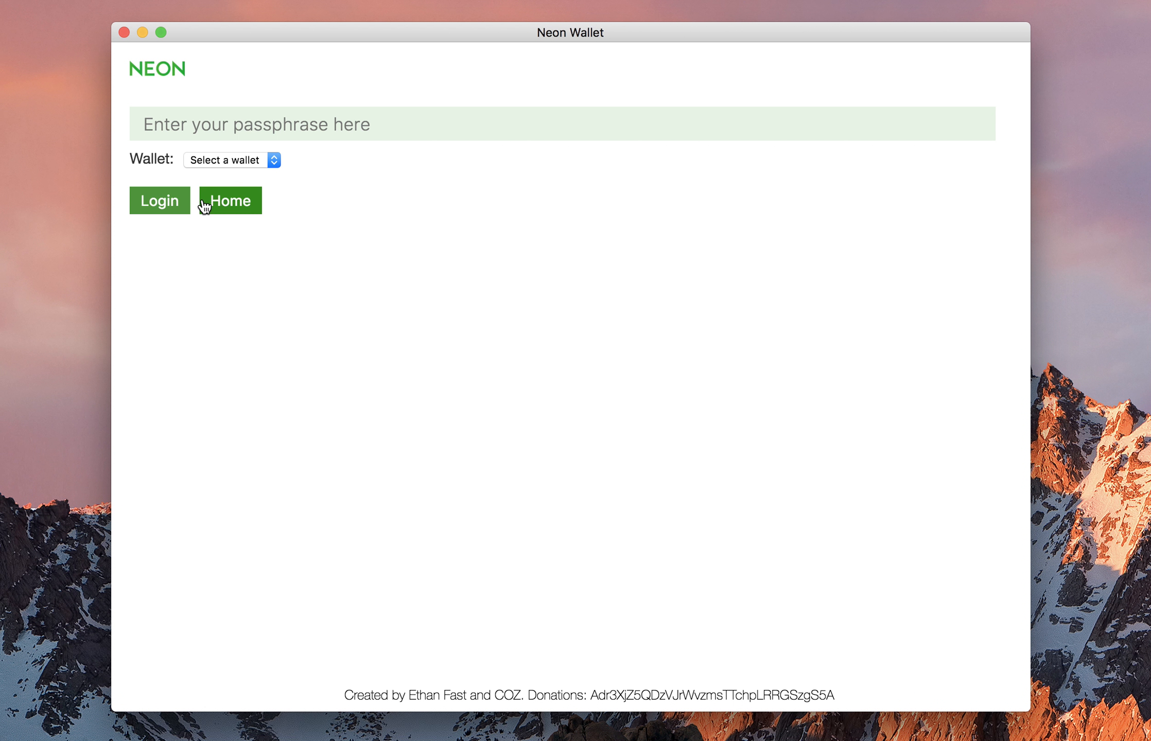
pyautogui.click(231, 161)
pyautogui.click(250, 189)
pyautogui.click(268, 123)
pyautogui.write('••••••••••••')
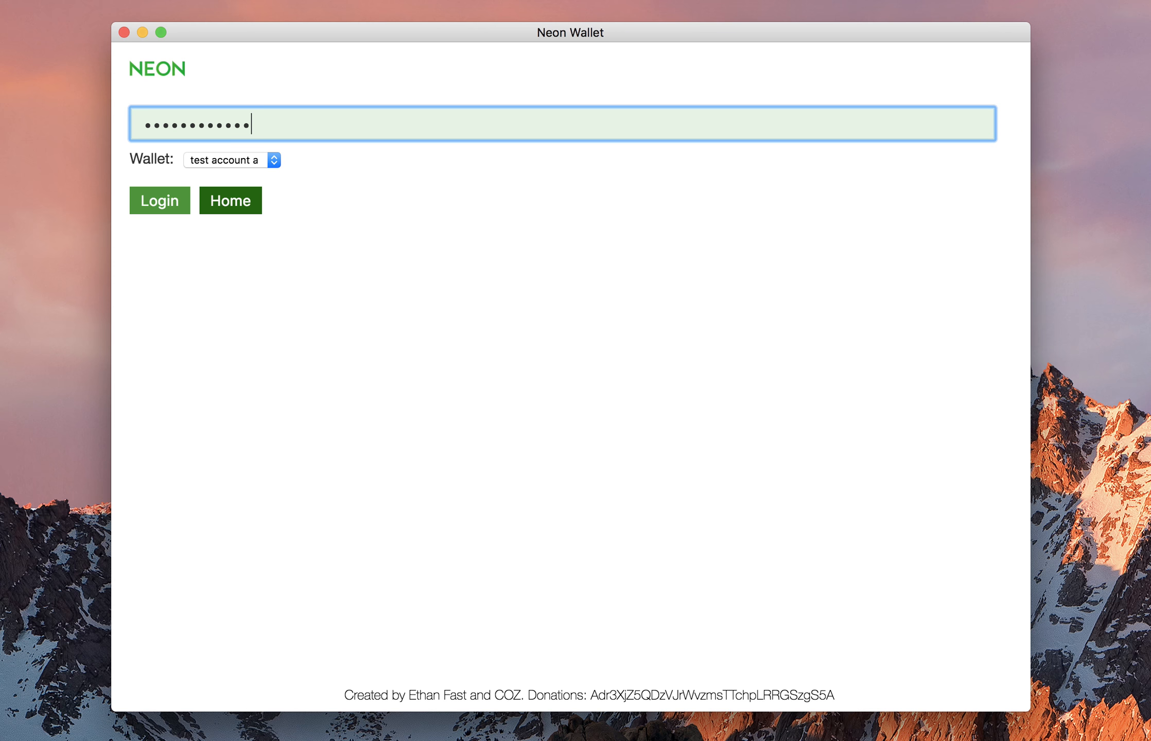
pyautogui.click(166, 197)
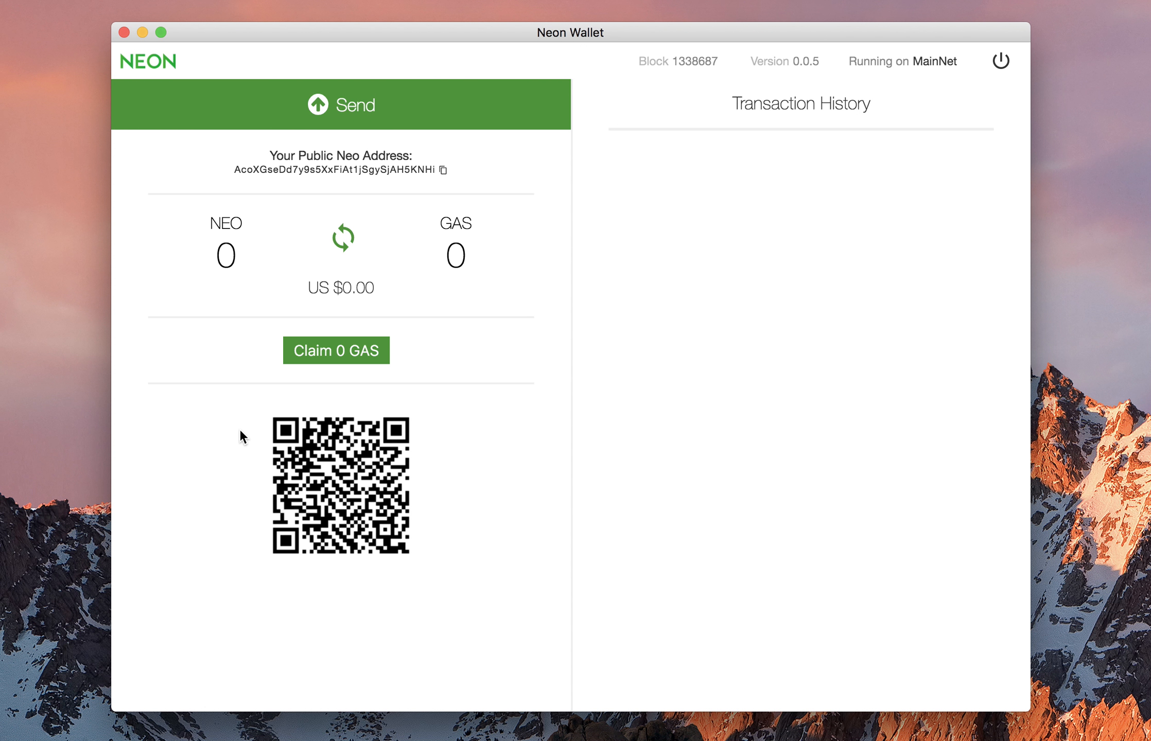
pyautogui.click(1000, 62)
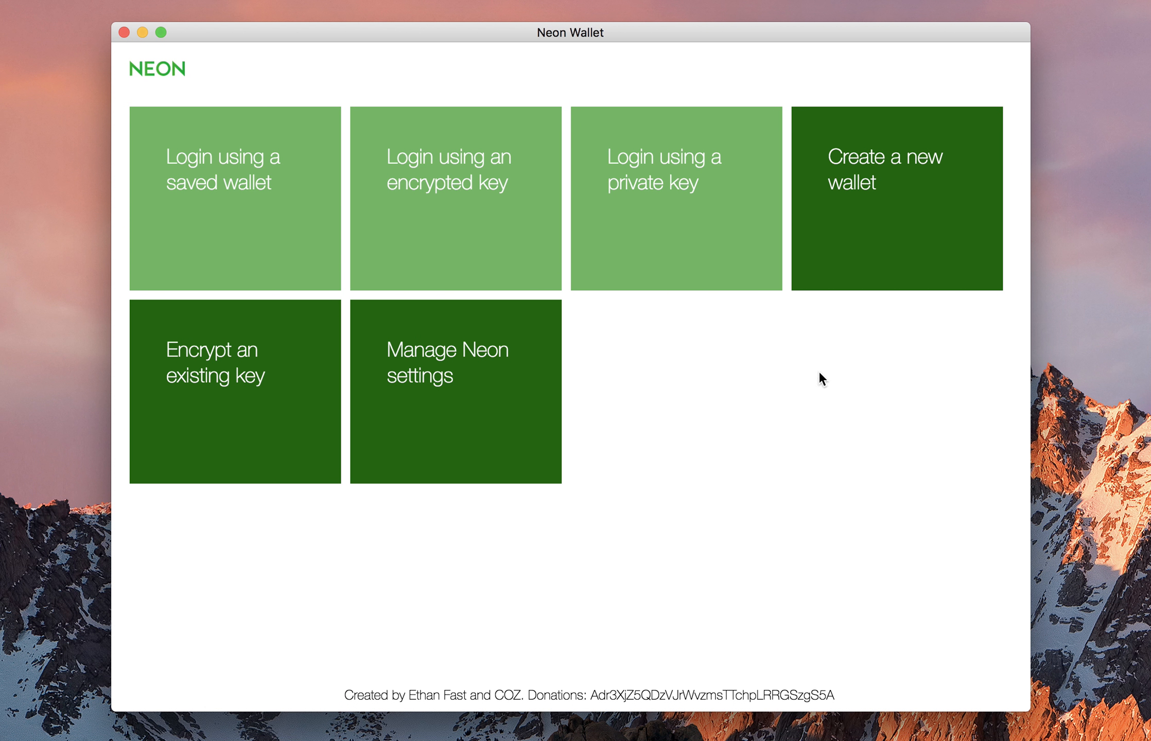
pyautogui.click(218, 390)
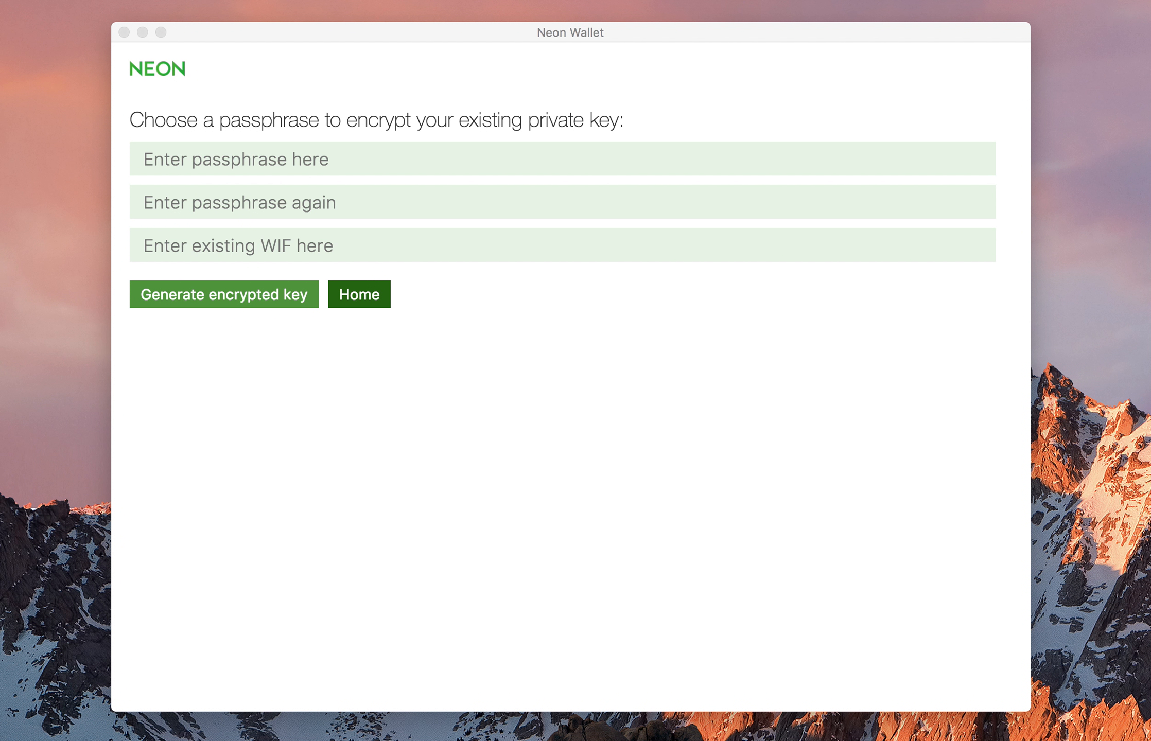
pyautogui.click(698, 412)
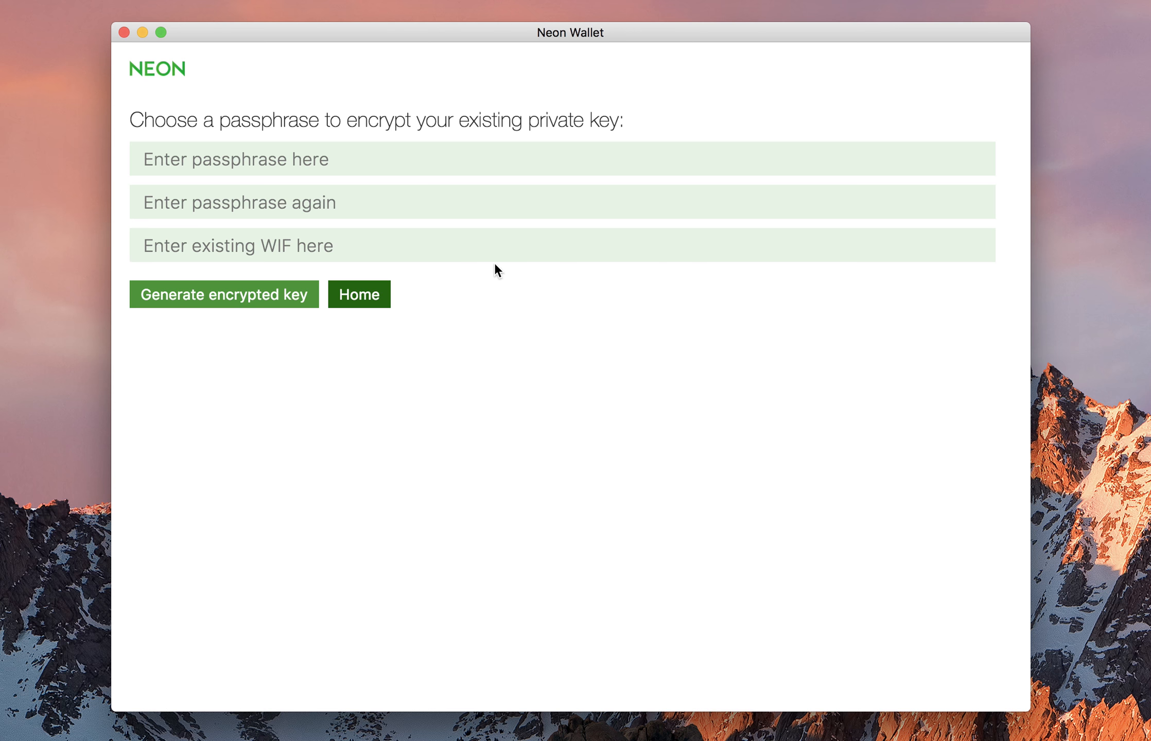
pyautogui.click(259, 247)
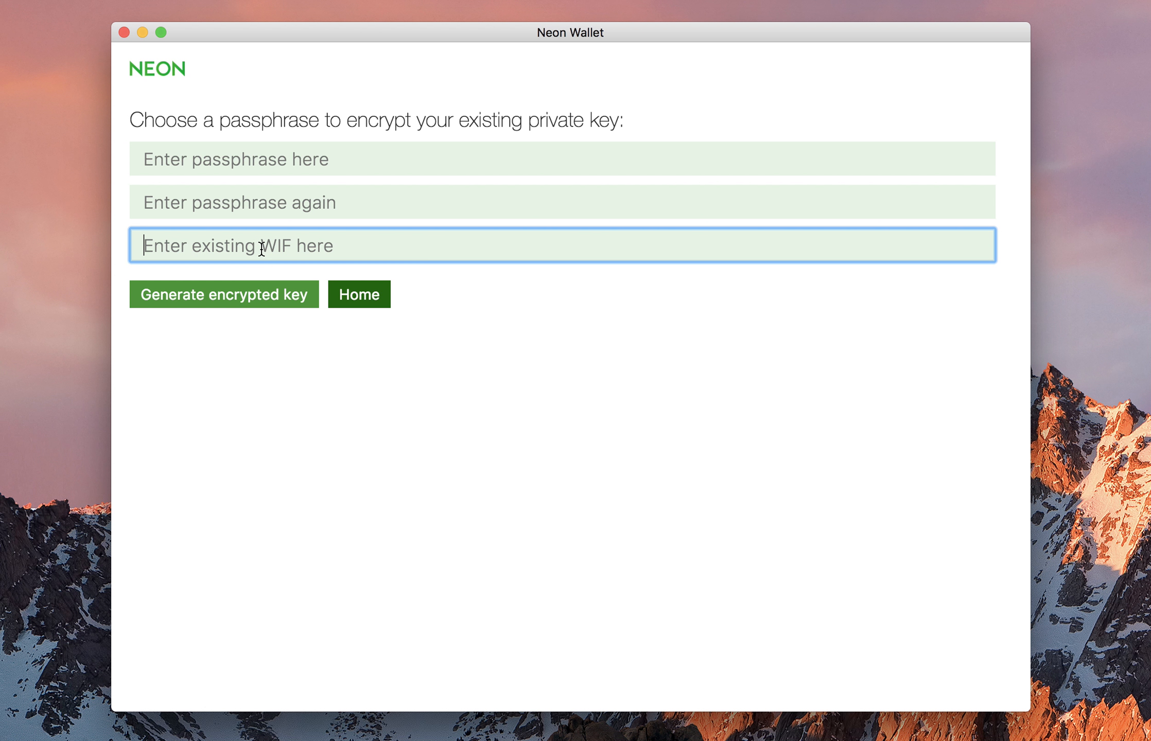
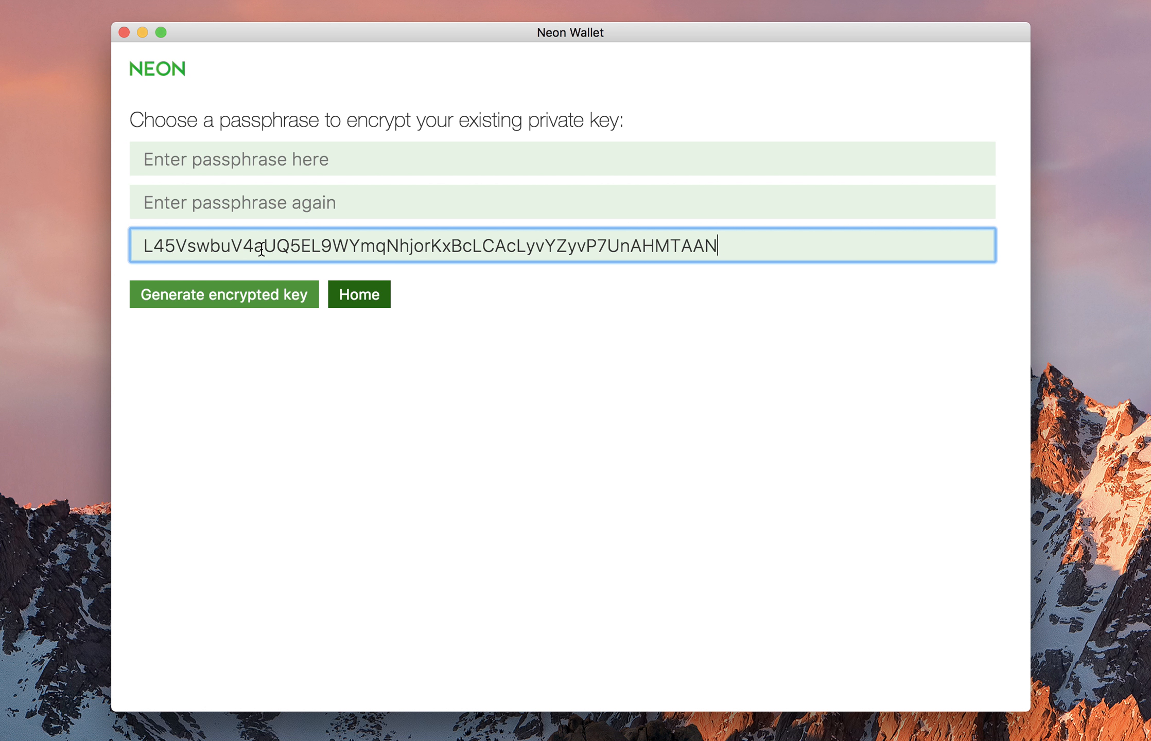
pyautogui.click(247, 172)
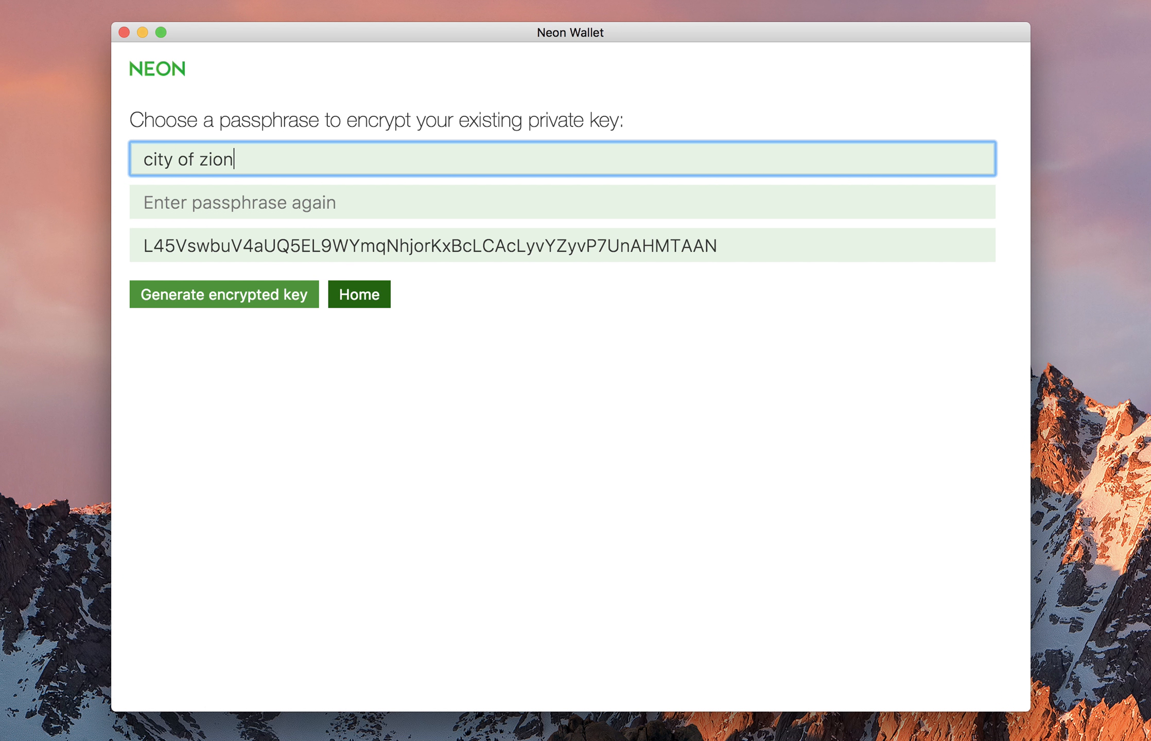
pyautogui.press('Tab')
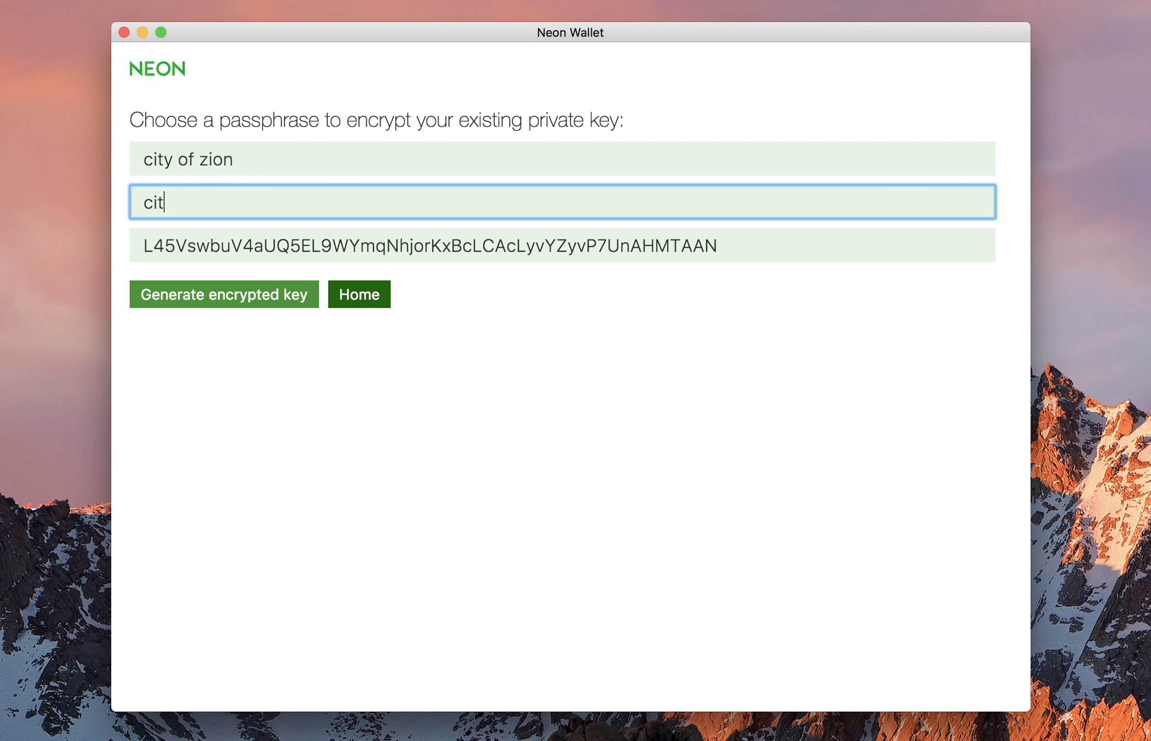
pyautogui.click(230, 335)
# Generate the encrypted key and highlight its private key, encrypted key and passphrase strings.
pyautogui.click(229, 299)
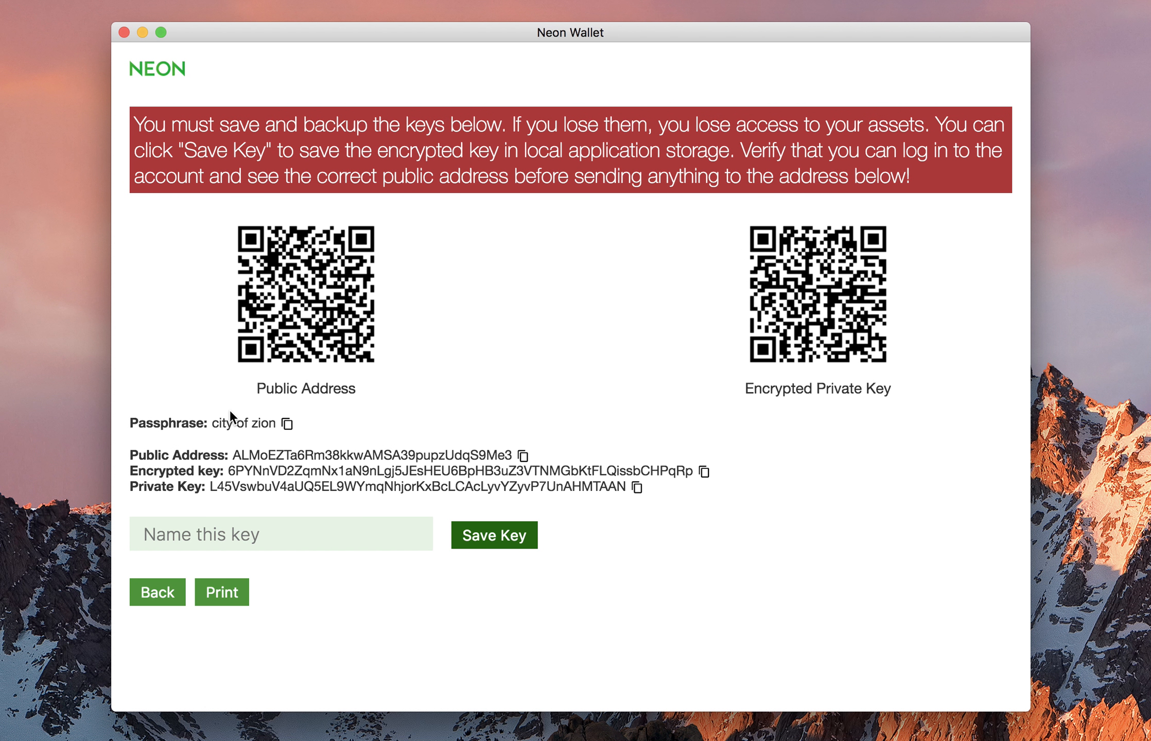
pyautogui.moveTo(209, 488); pyautogui.dragTo(623, 490)
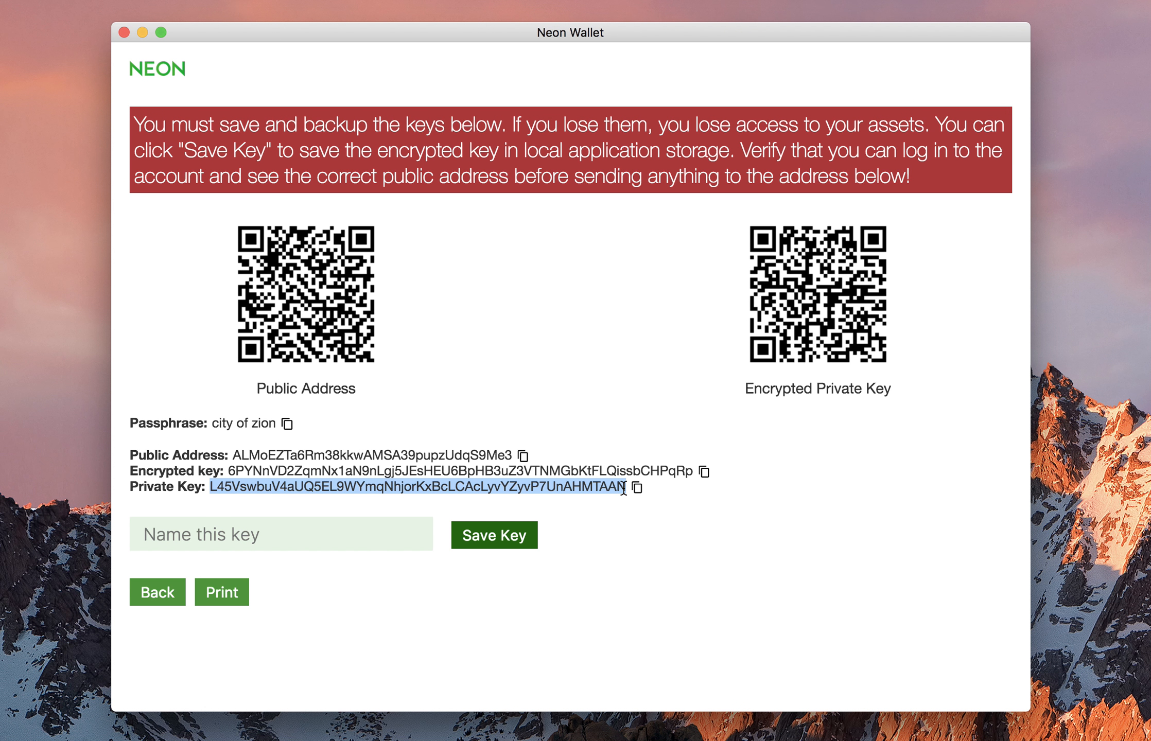
pyautogui.moveTo(303, 474); pyautogui.dragTo(377, 471)
pyautogui.moveTo(217, 423); pyautogui.dragTo(250, 423)
pyautogui.click(239, 488)
pyautogui.moveTo(239, 488); pyautogui.dragTo(321, 489)
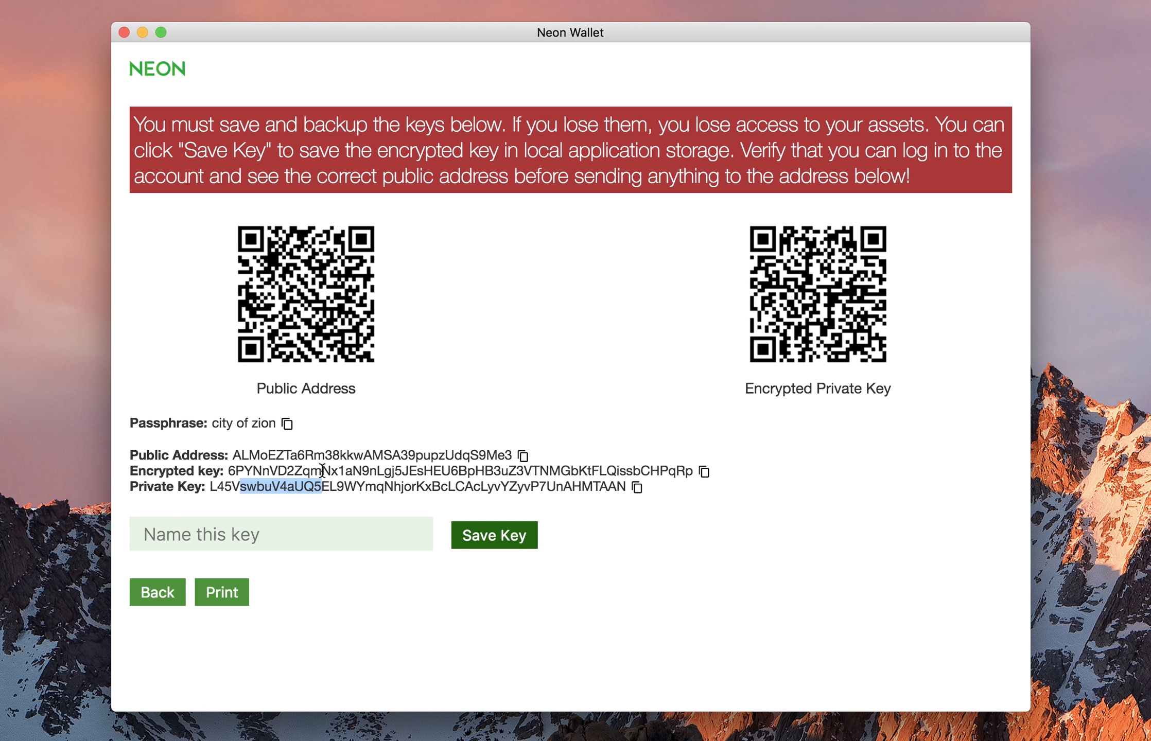
# Save the encrypted key under the name 'test account b'.
pyautogui.click(294, 536)
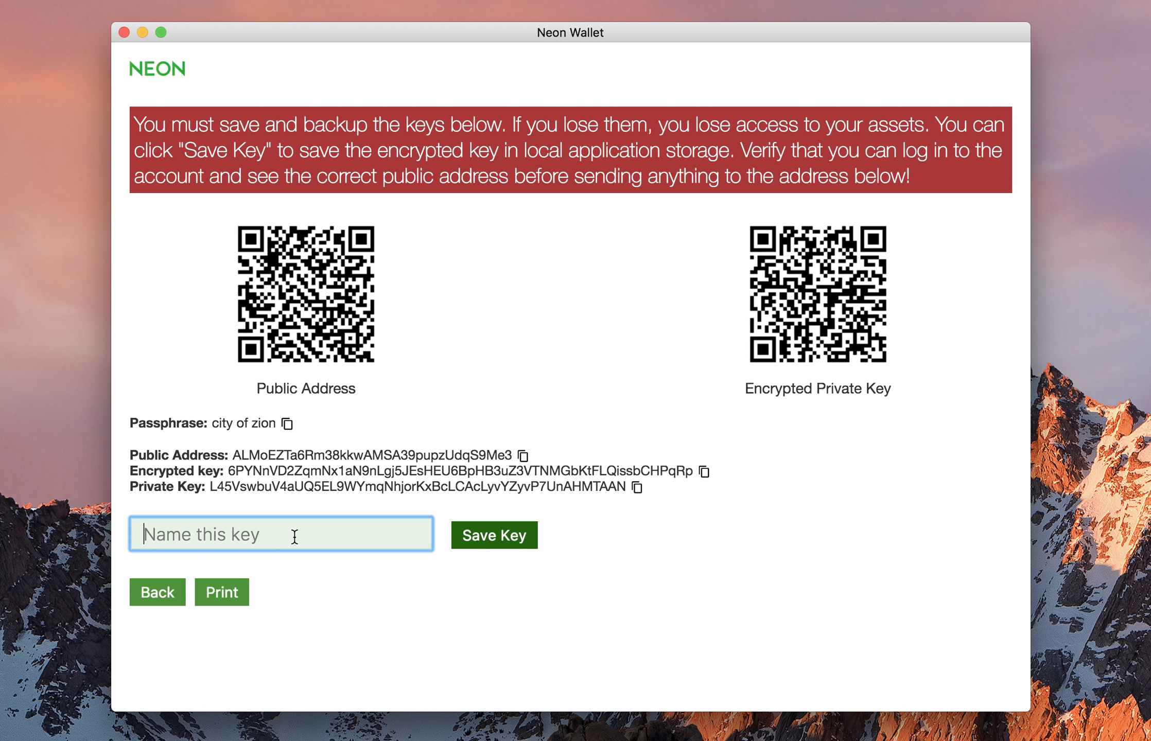
pyautogui.write('te')
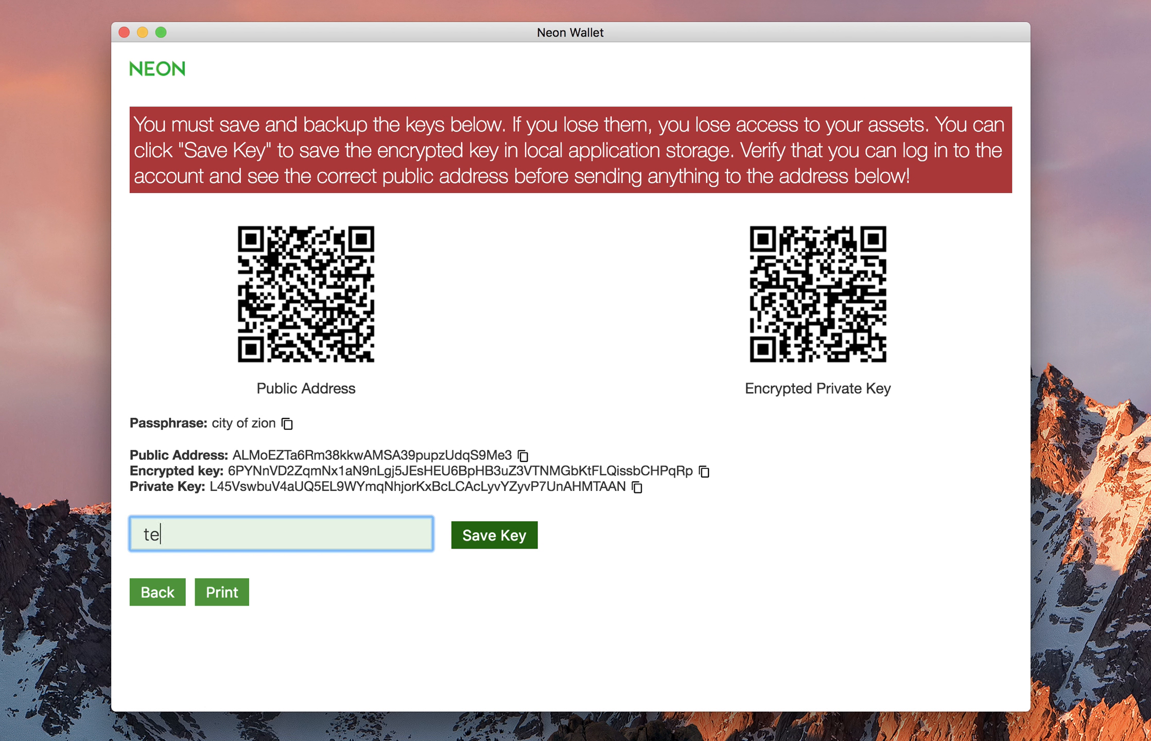
pyautogui.write('st account b')
pyautogui.click(495, 539)
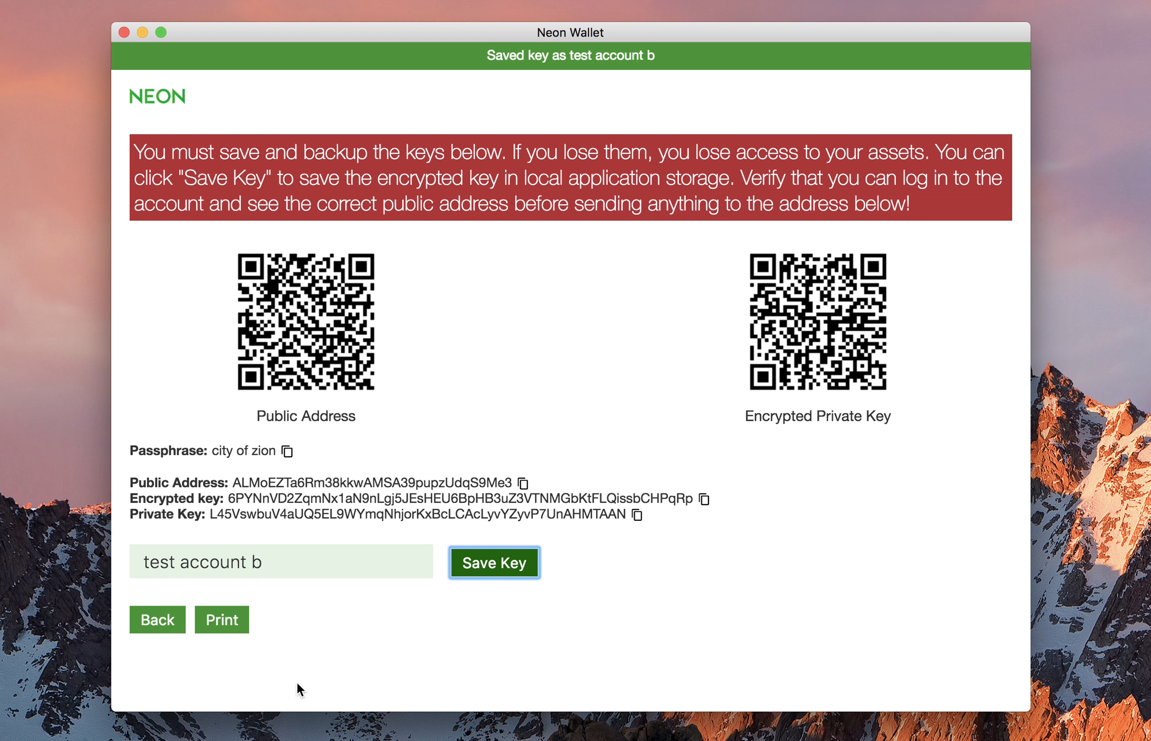
# Log into the saved 'test account b' wallet with its passphrase, then log out.
pyautogui.click(160, 595)
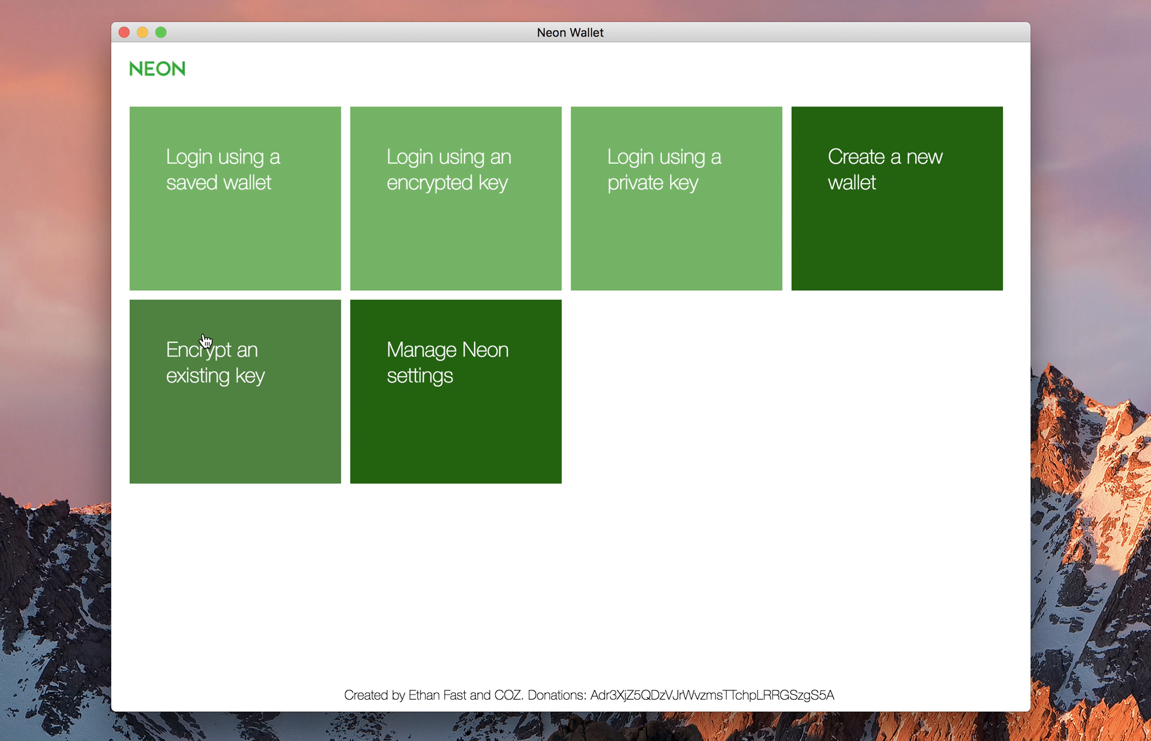
pyautogui.click(246, 211)
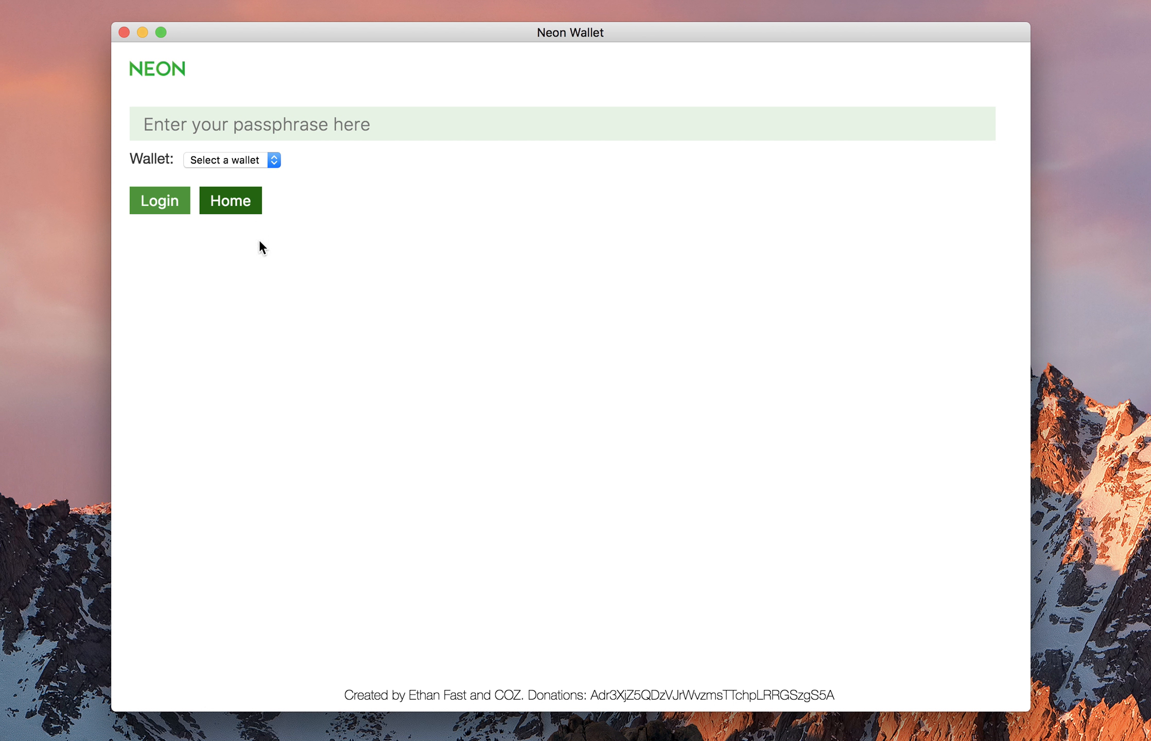
pyautogui.click(267, 160)
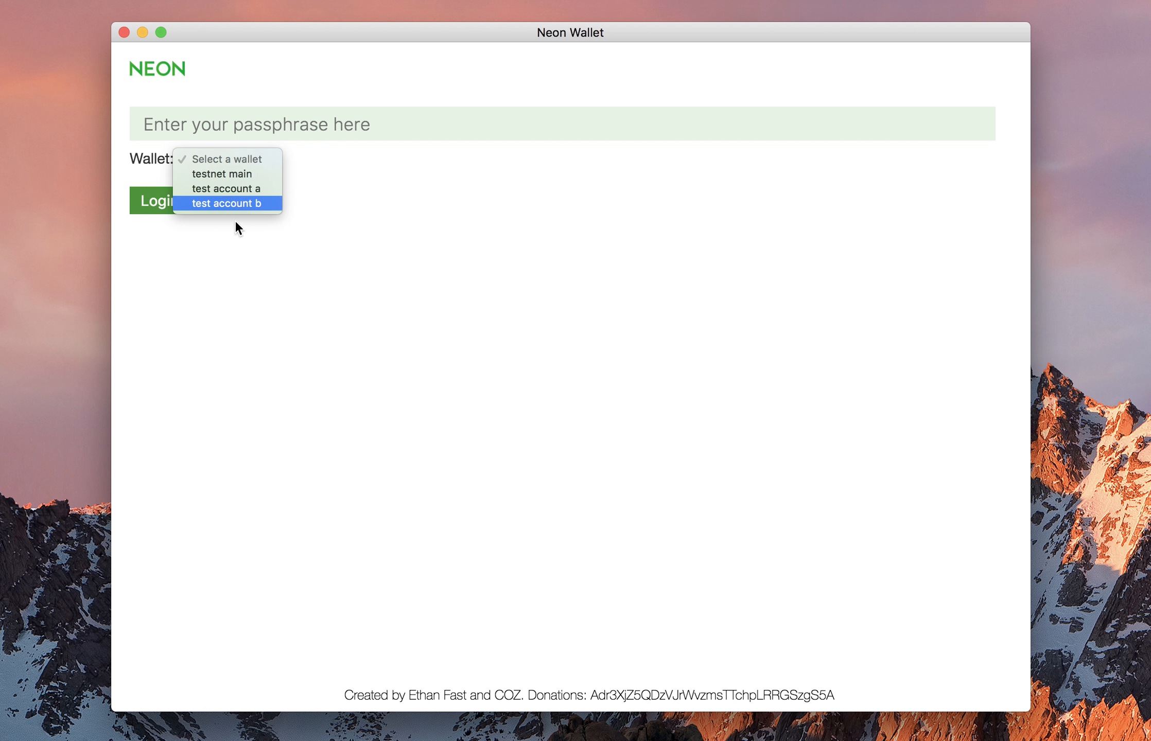
pyautogui.click(236, 204)
pyautogui.click(254, 129)
pyautogui.write('•••••••••')
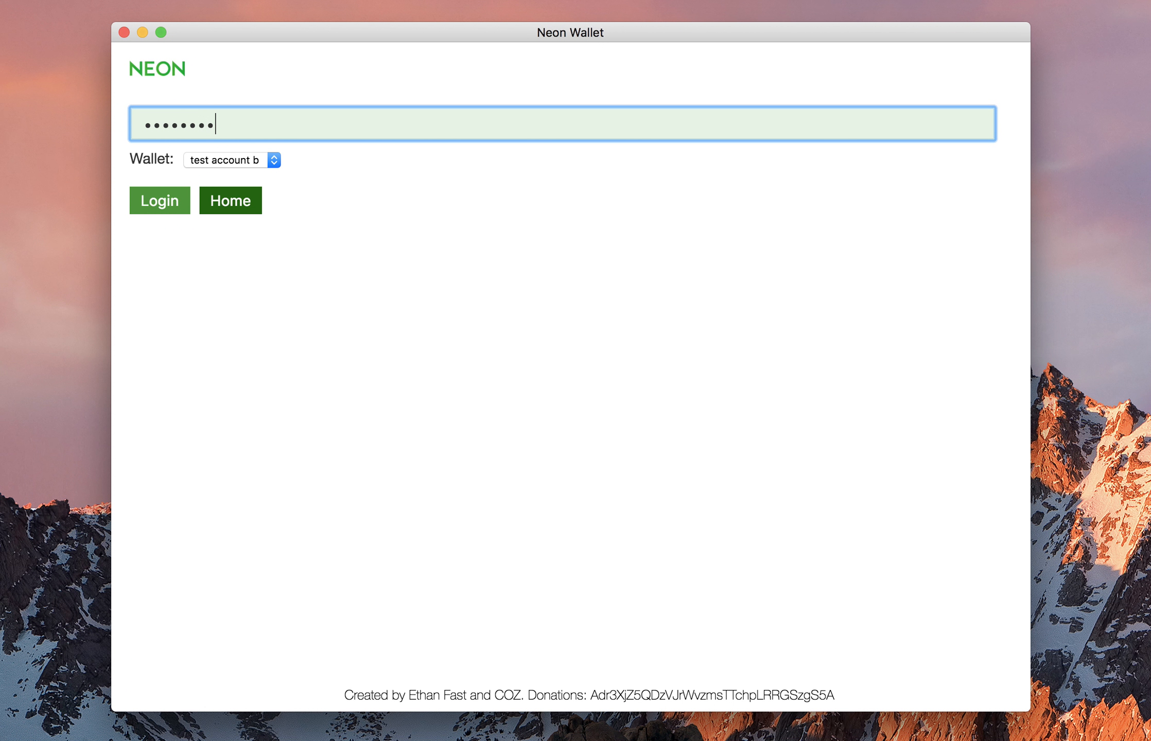
pyautogui.write('****')
pyautogui.click(167, 204)
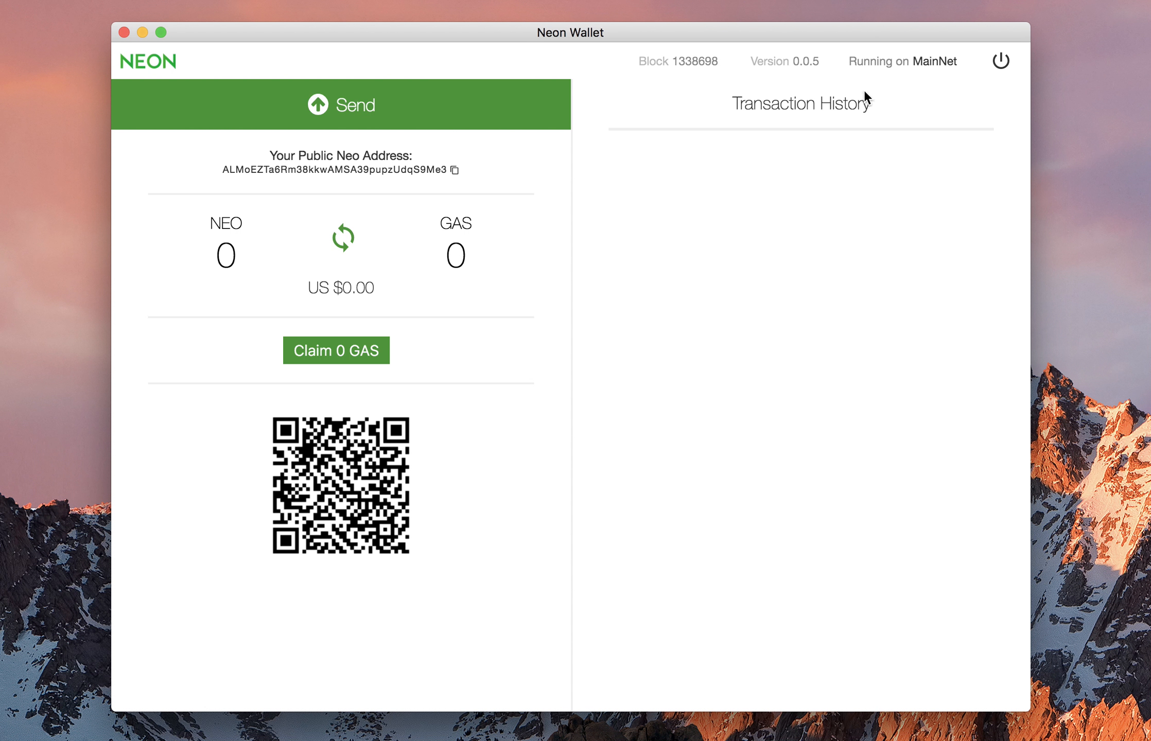
pyautogui.click(998, 65)
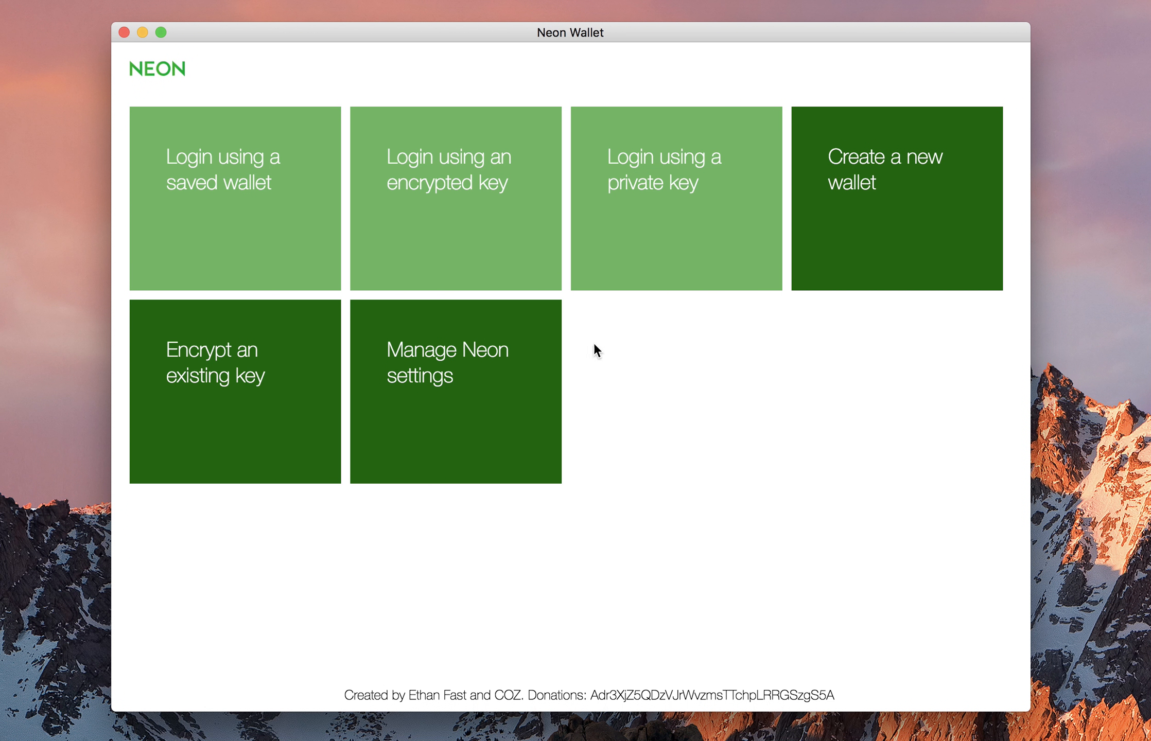
# Export the saved keys from Neon settings to keys.json, replacing the existing file.
pyautogui.click(452, 399)
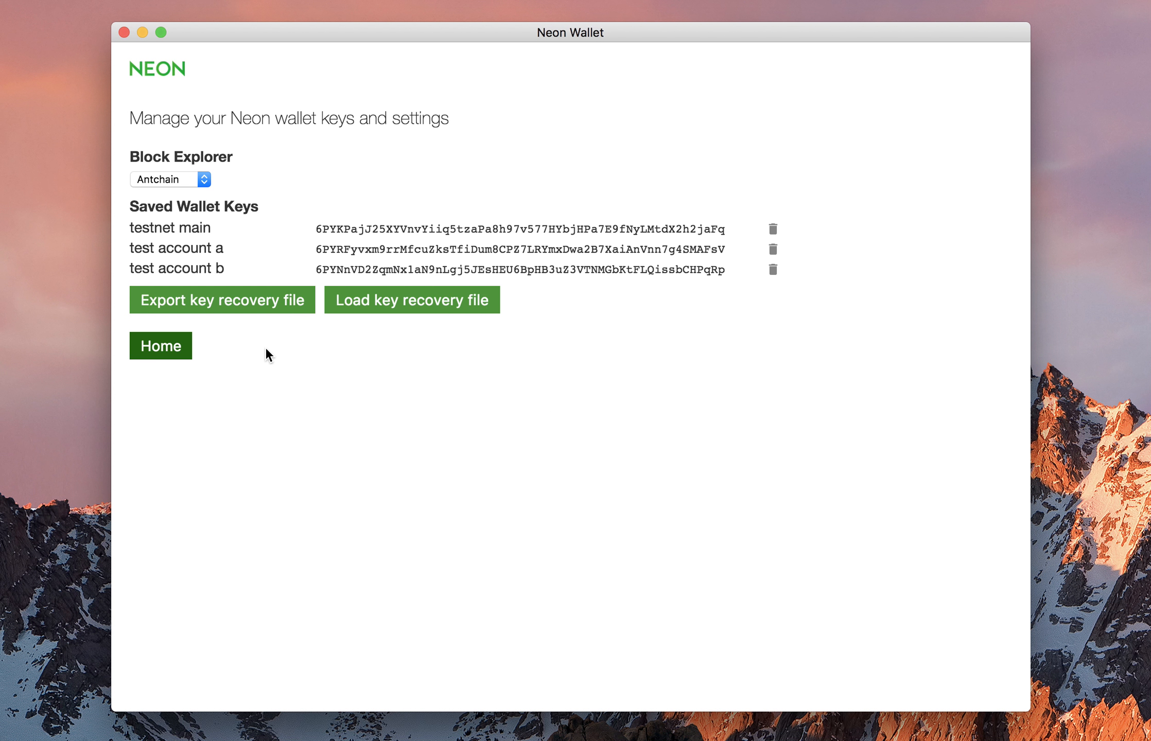
pyautogui.click(249, 305)
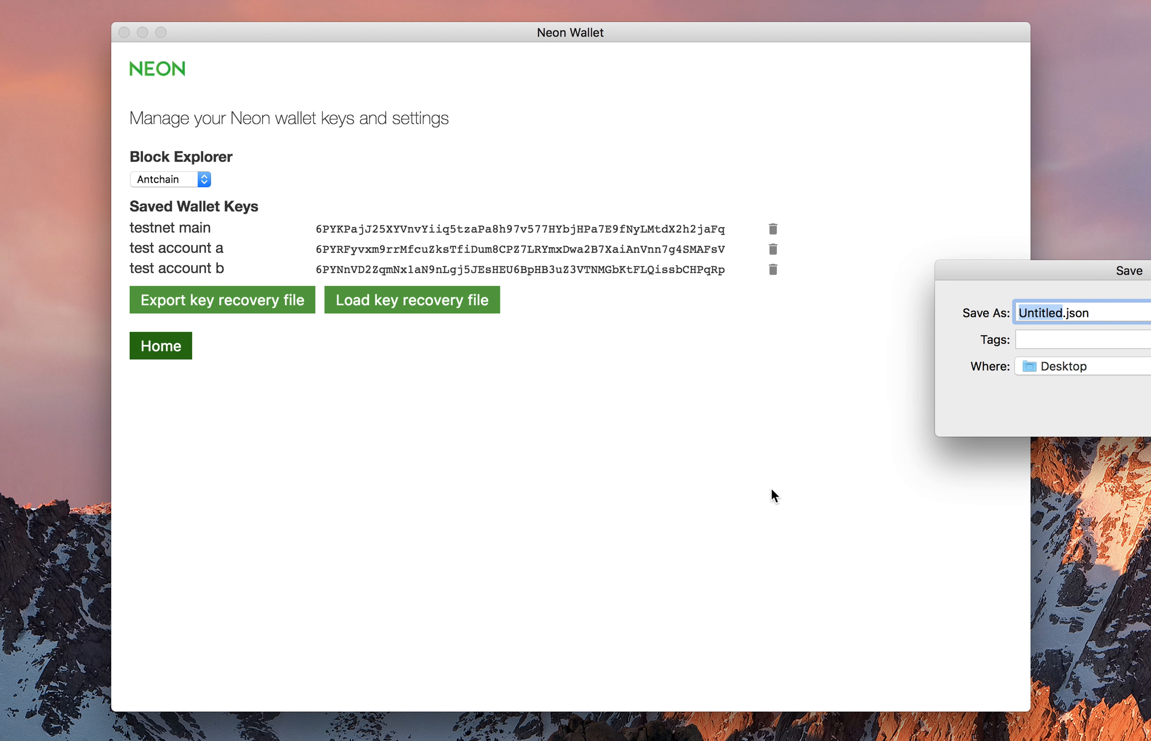
pyautogui.write('keys')
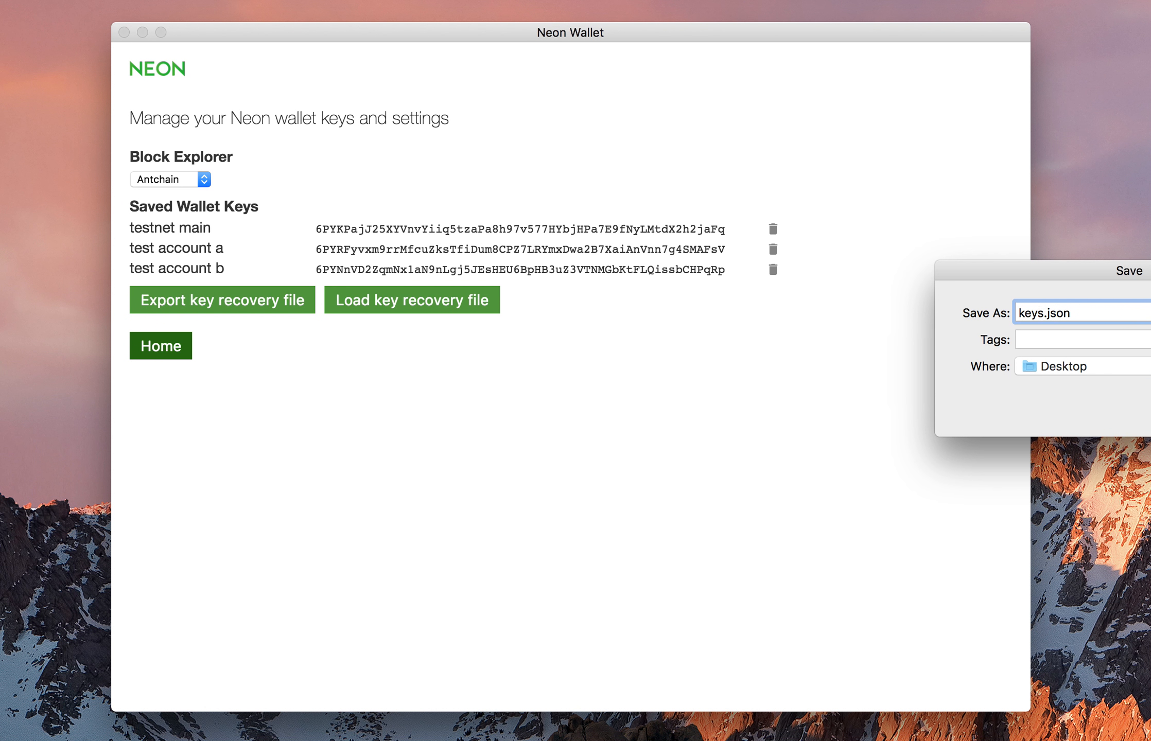
pyautogui.press('Return')
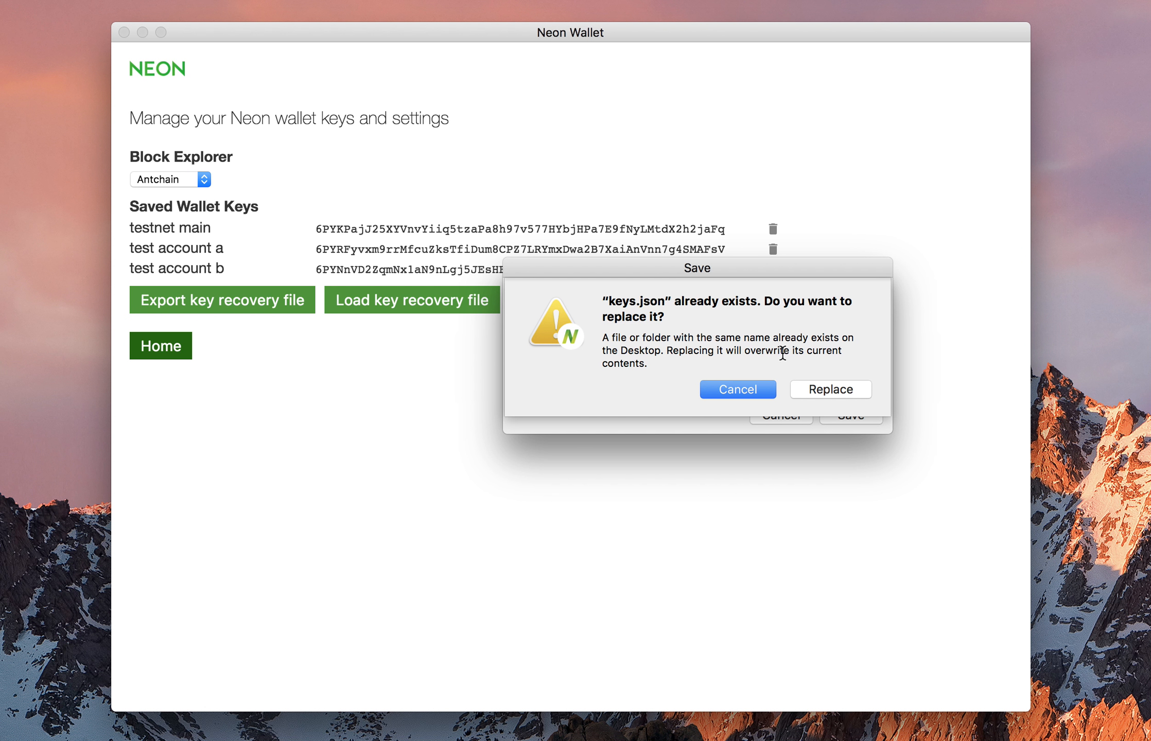
pyautogui.click(812, 394)
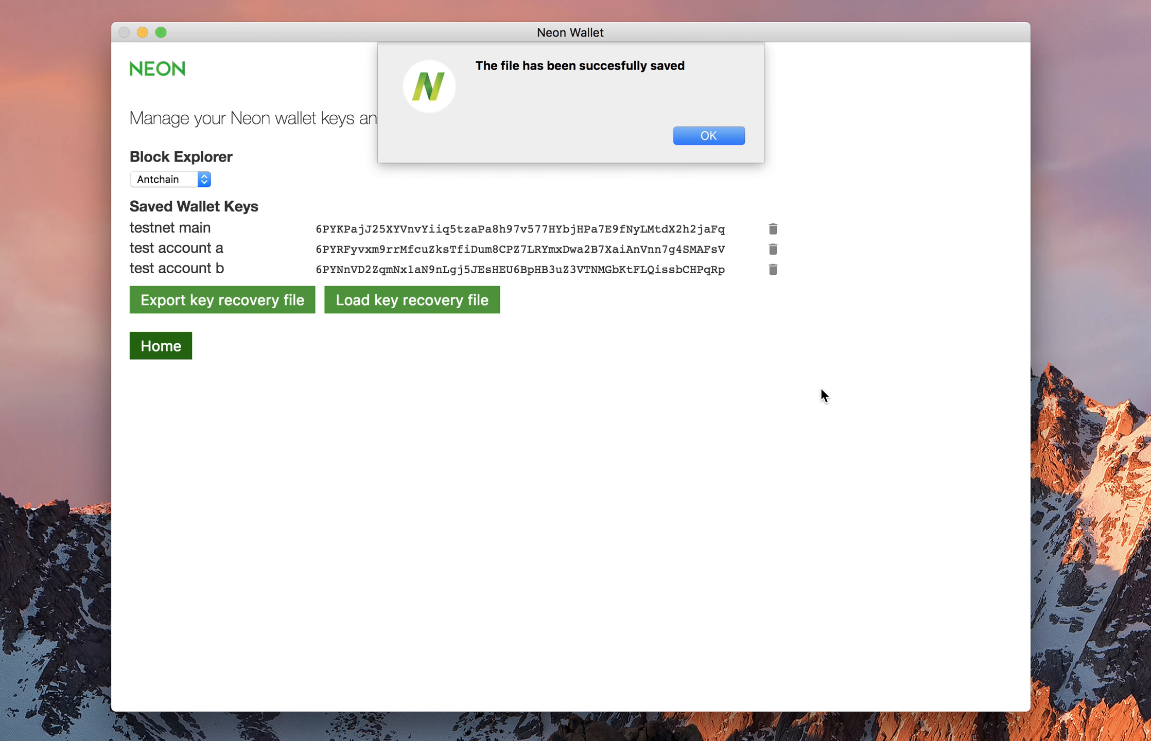
pyautogui.click(704, 135)
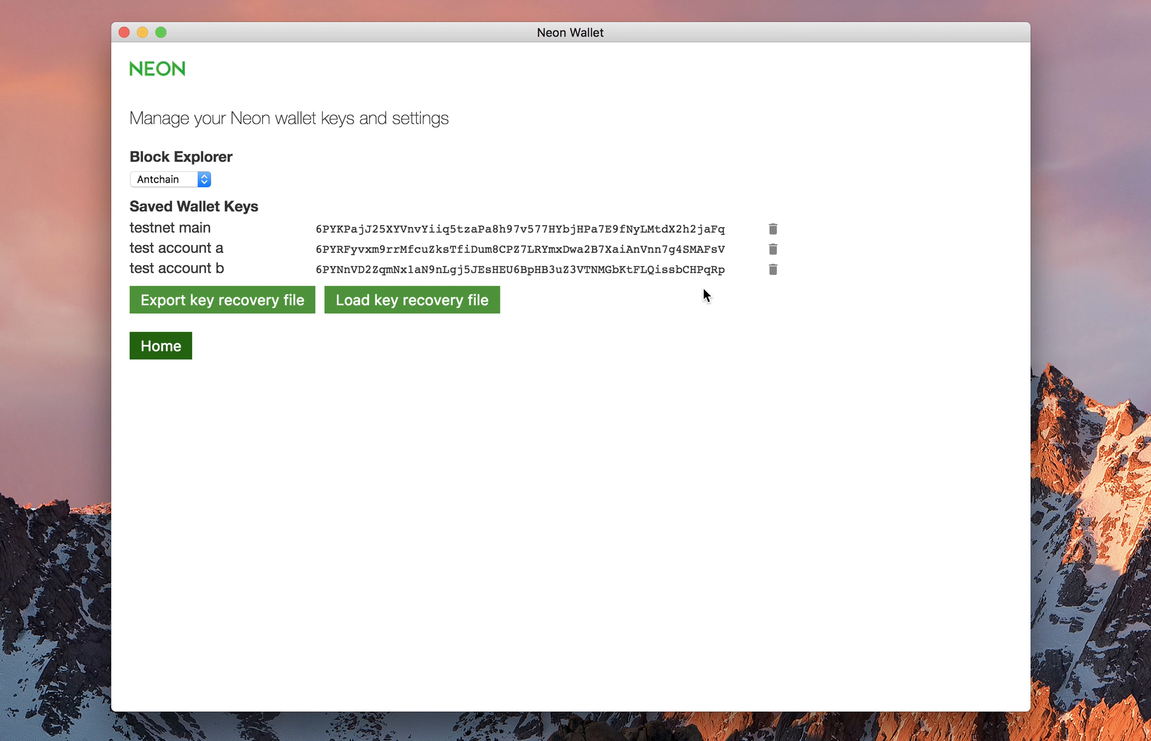
# Delete the test account b, test account a and testnet main keys.
pyautogui.click(771, 270)
pyautogui.click(773, 249)
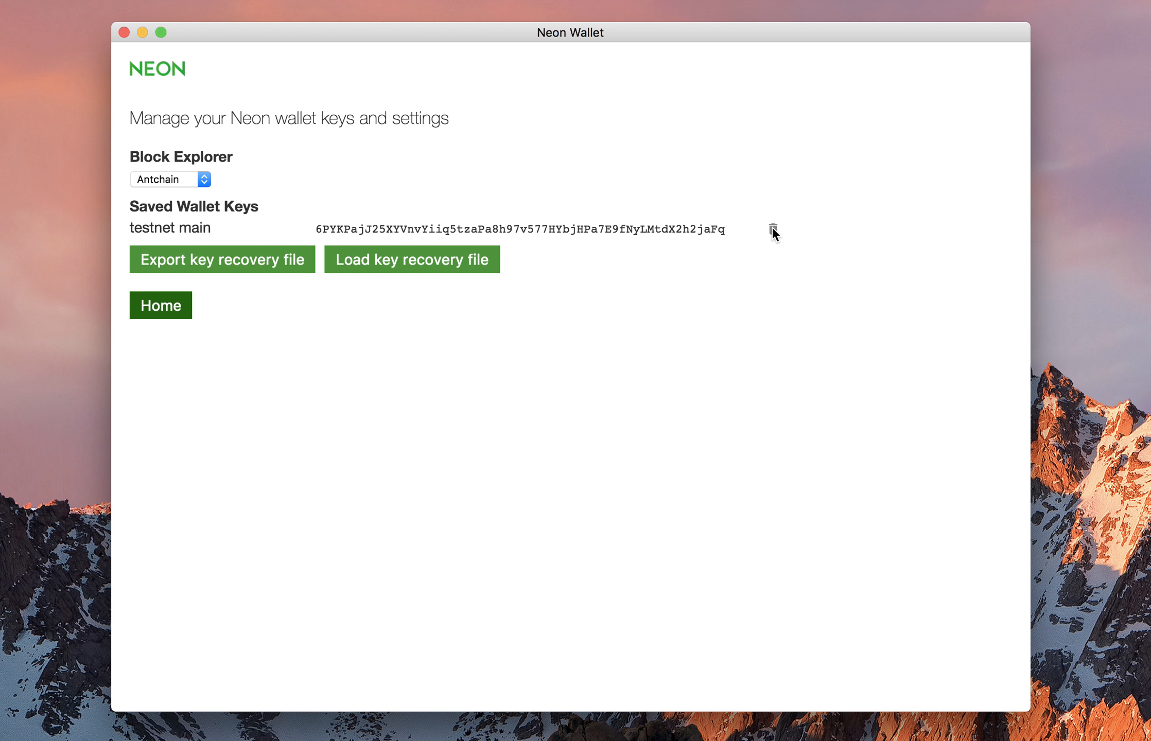
pyautogui.click(773, 230)
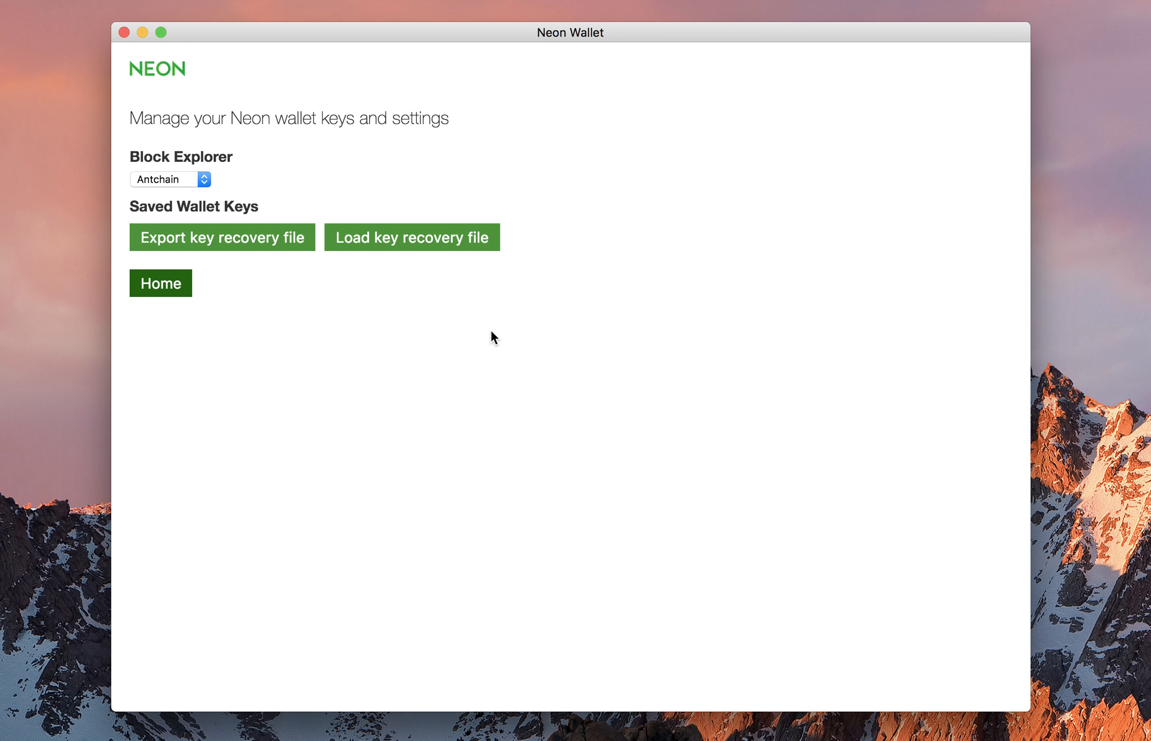
# Restore the keys from keys.json and return to the home screen.
pyautogui.click(450, 239)
pyautogui.doubleClick(1018, 274)
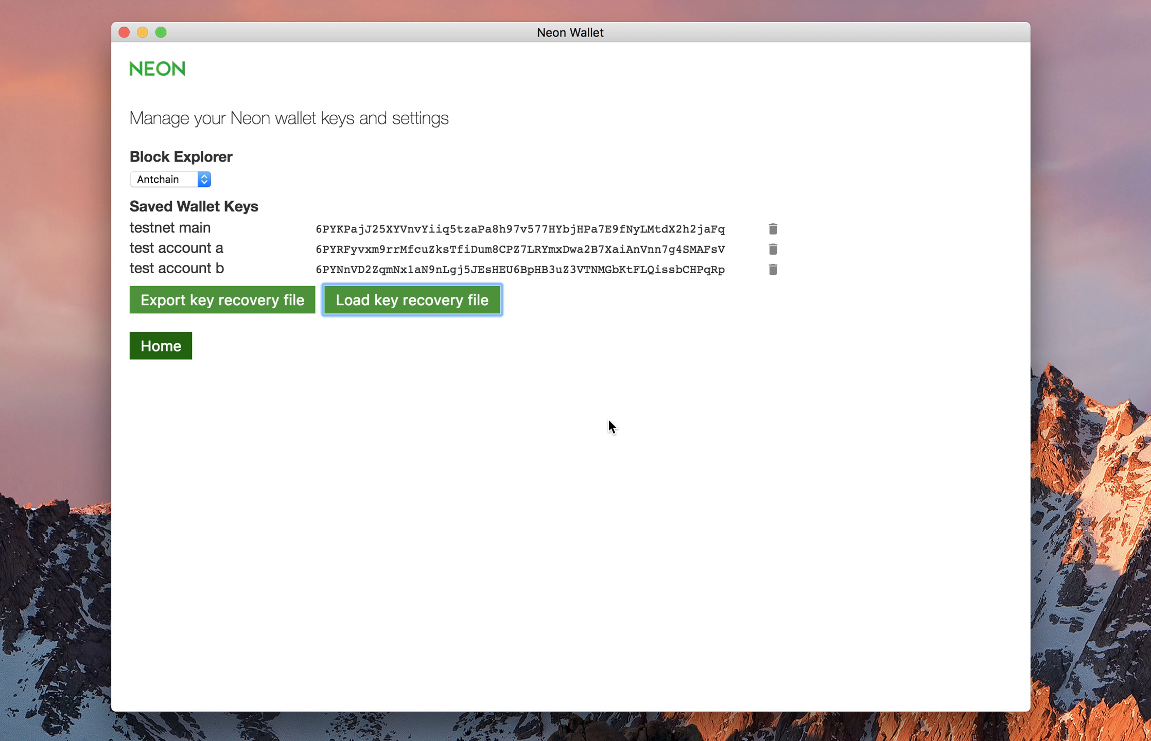
pyautogui.click(573, 455)
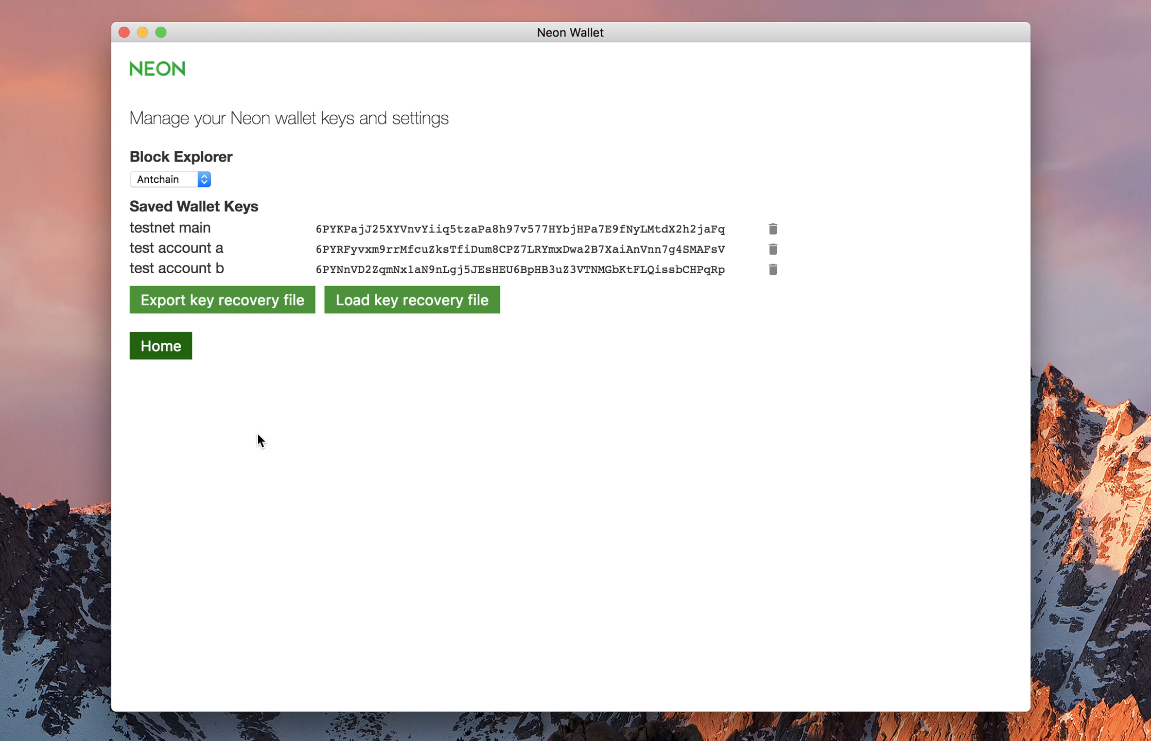
pyautogui.click(168, 353)
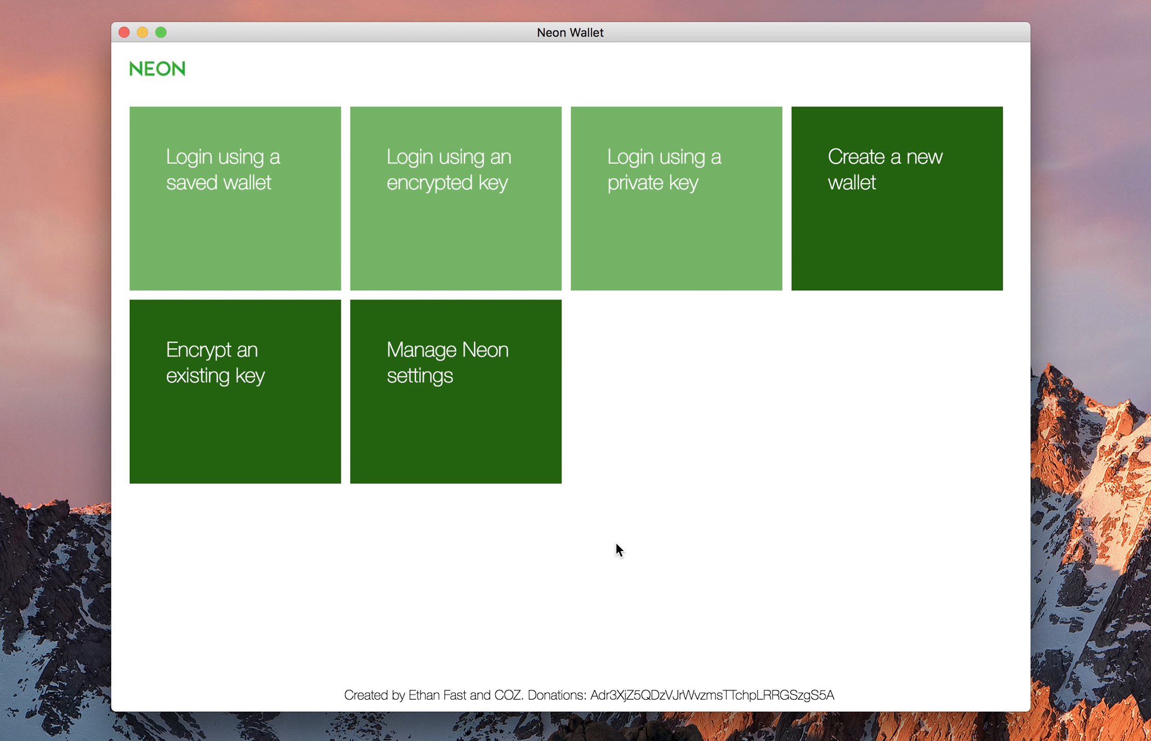